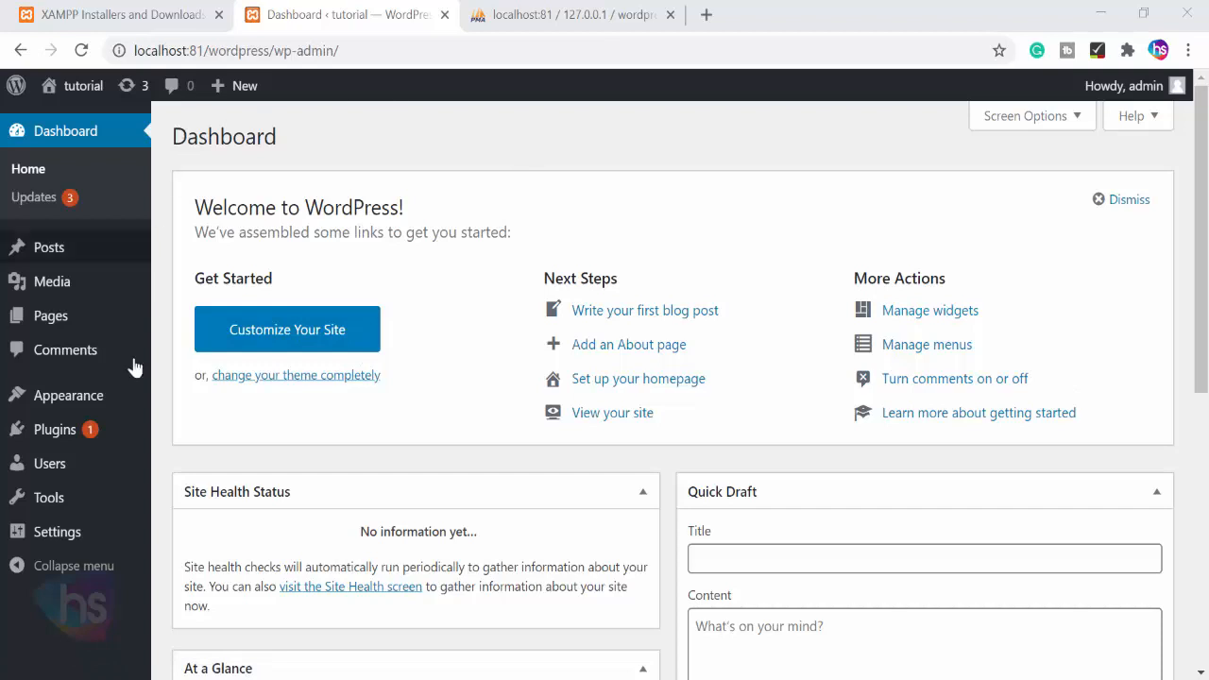
- Open the installed themes list, look through it, and go to the page for adding new themes
{"action": "mouse_move", "coordinate": [106, 401]}
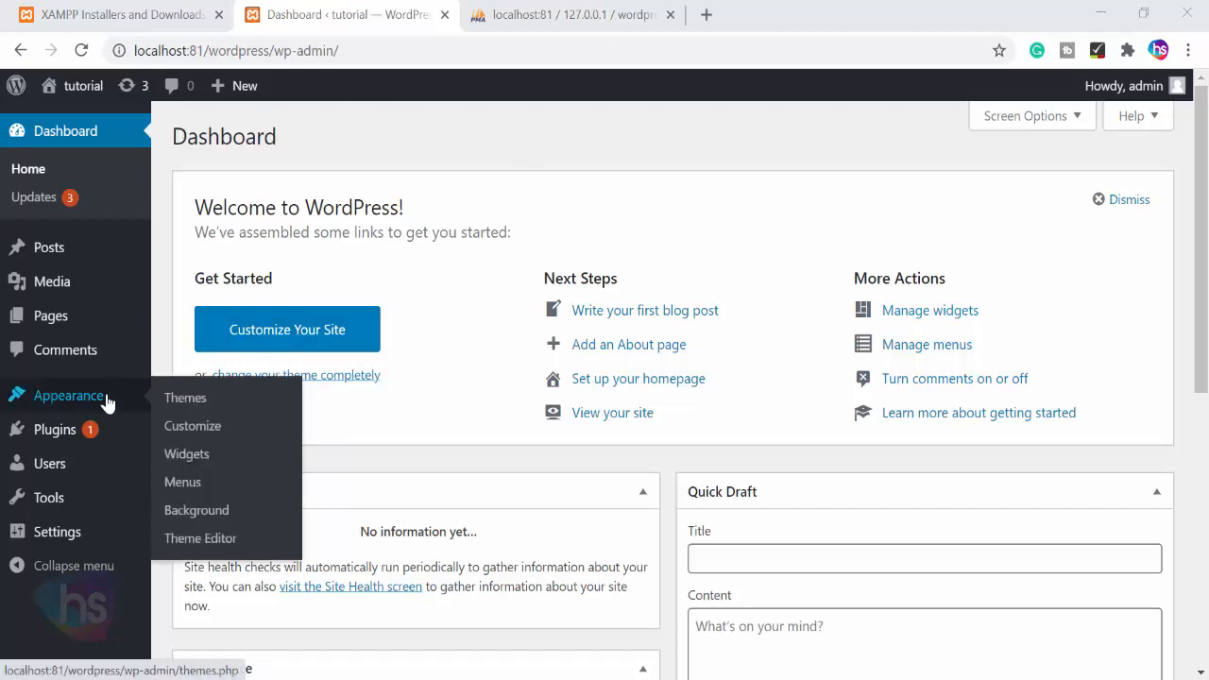
{"action": "left_click", "coordinate": [203, 411]}
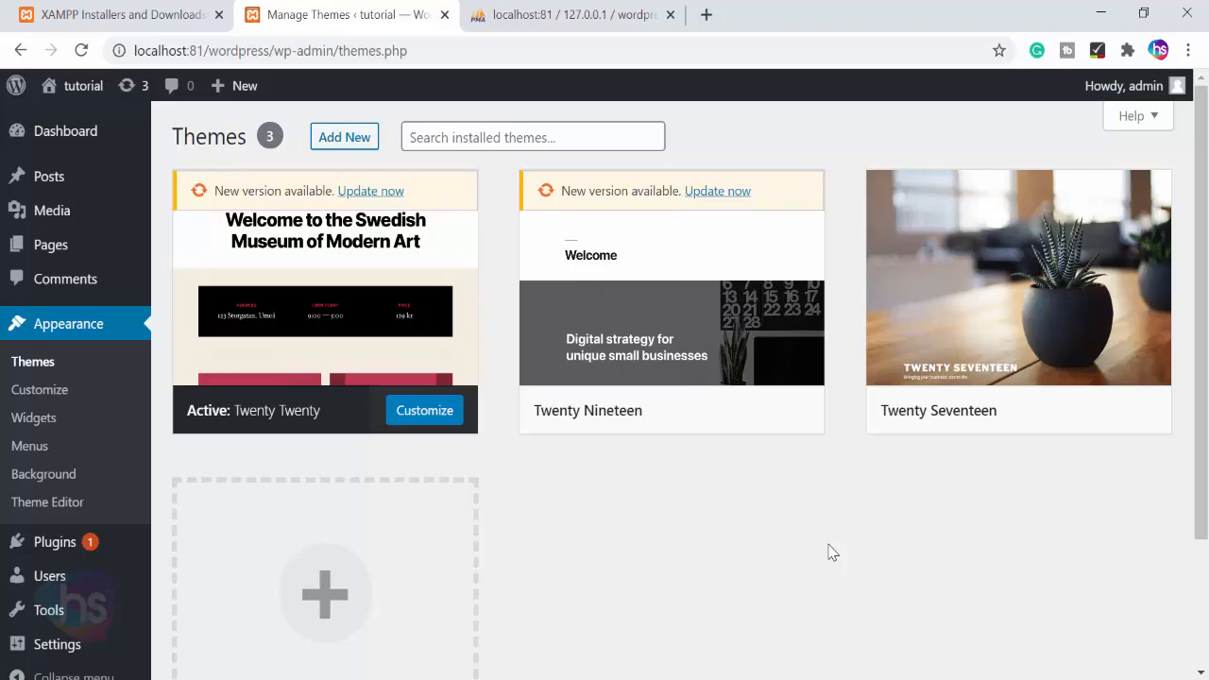
{"action": "scroll", "coordinate": [804, 538], "scroll_direction": "down", "scroll_amount": 3}
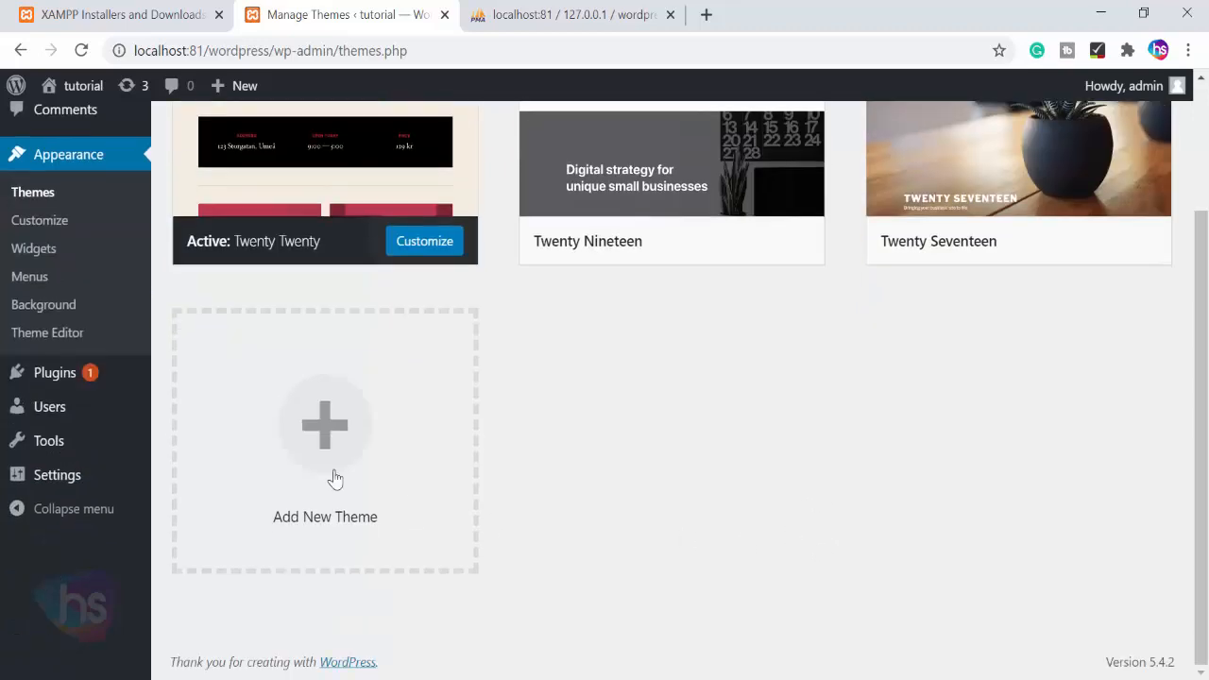
{"action": "scroll", "coordinate": [825, 488], "scroll_direction": "up", "scroll_amount": 3}
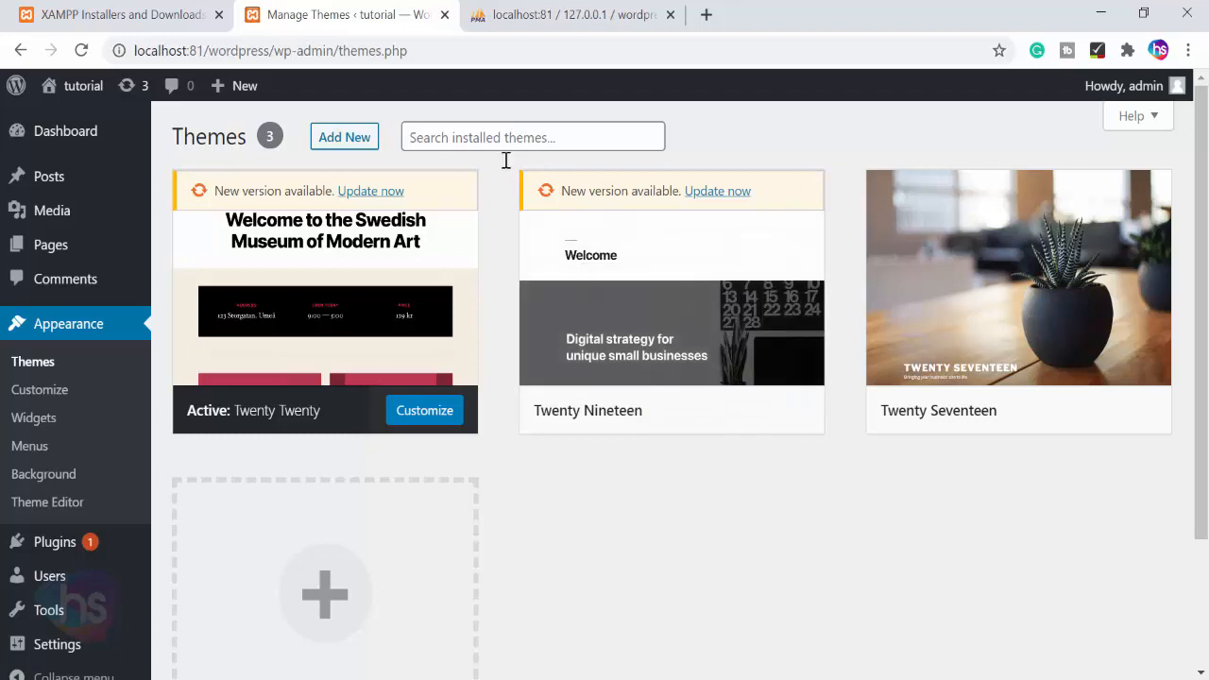
{"action": "left_click", "coordinate": [367, 140]}
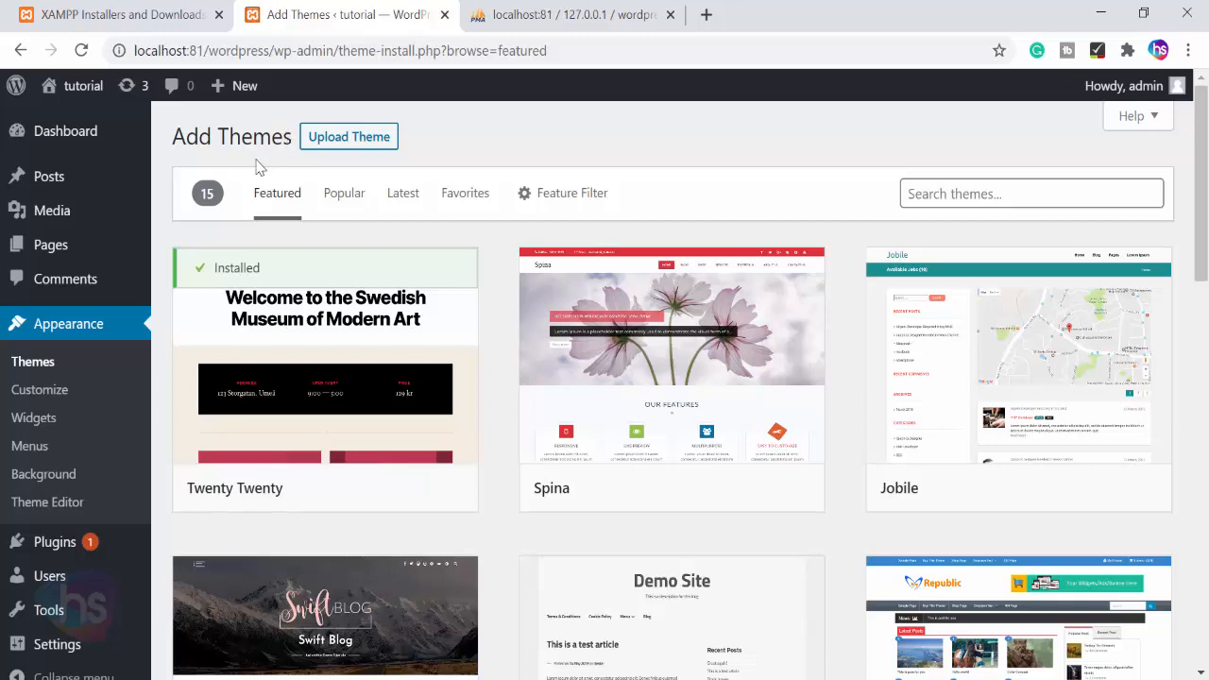
- Browse the featured themes from the first row down to the last one and return to the Spina theme
{"action": "mouse_move", "coordinate": [729, 455]}
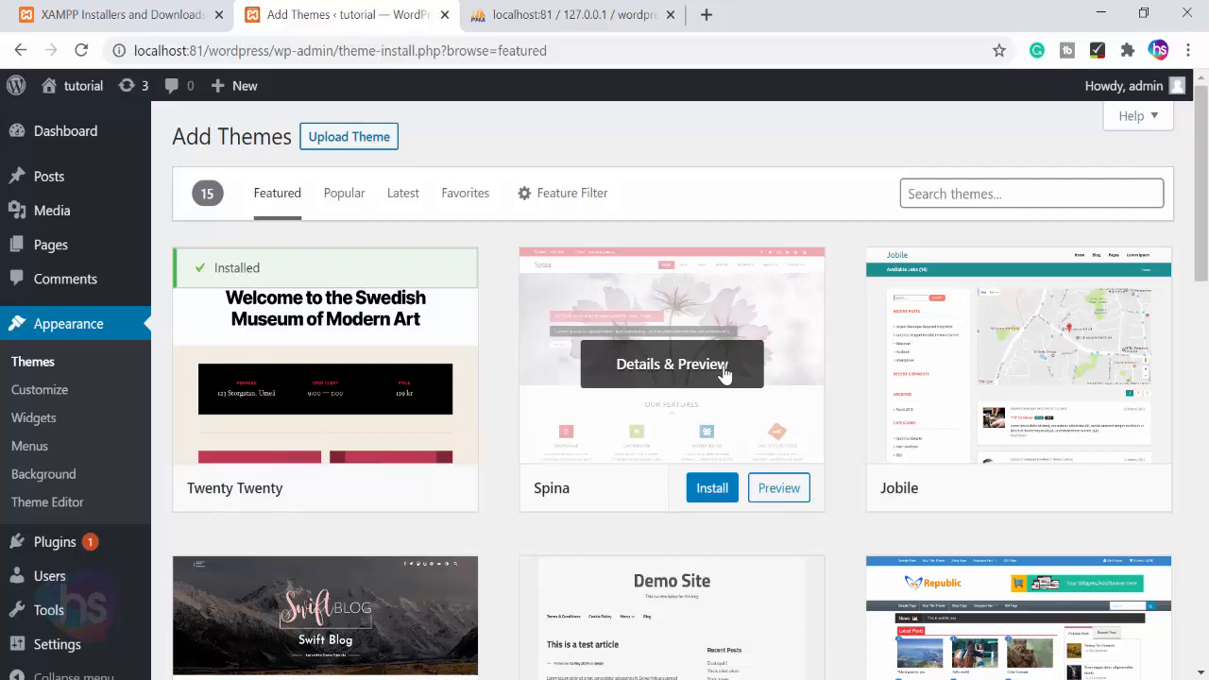
{"action": "scroll", "coordinate": [724, 373], "scroll_direction": "down", "scroll_amount": 3}
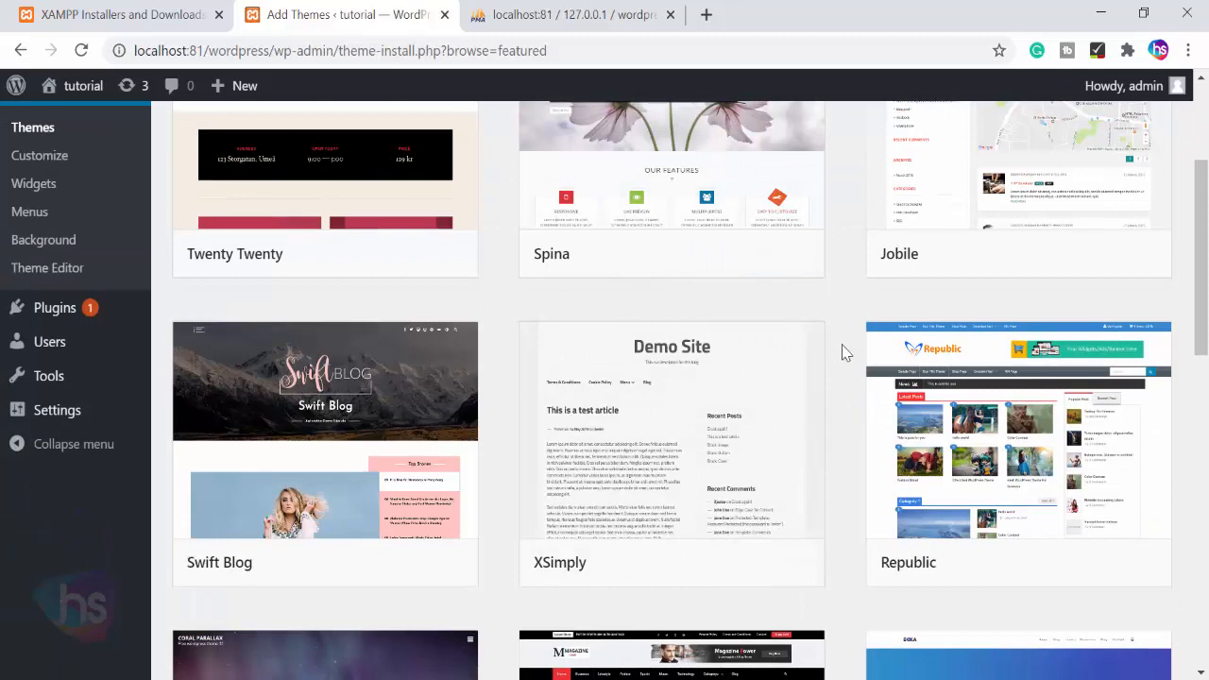
{"action": "scroll", "coordinate": [843, 345], "scroll_direction": "down", "scroll_amount": 3}
{"action": "scroll", "coordinate": [843, 345], "scroll_direction": "down", "scroll_amount": 3}
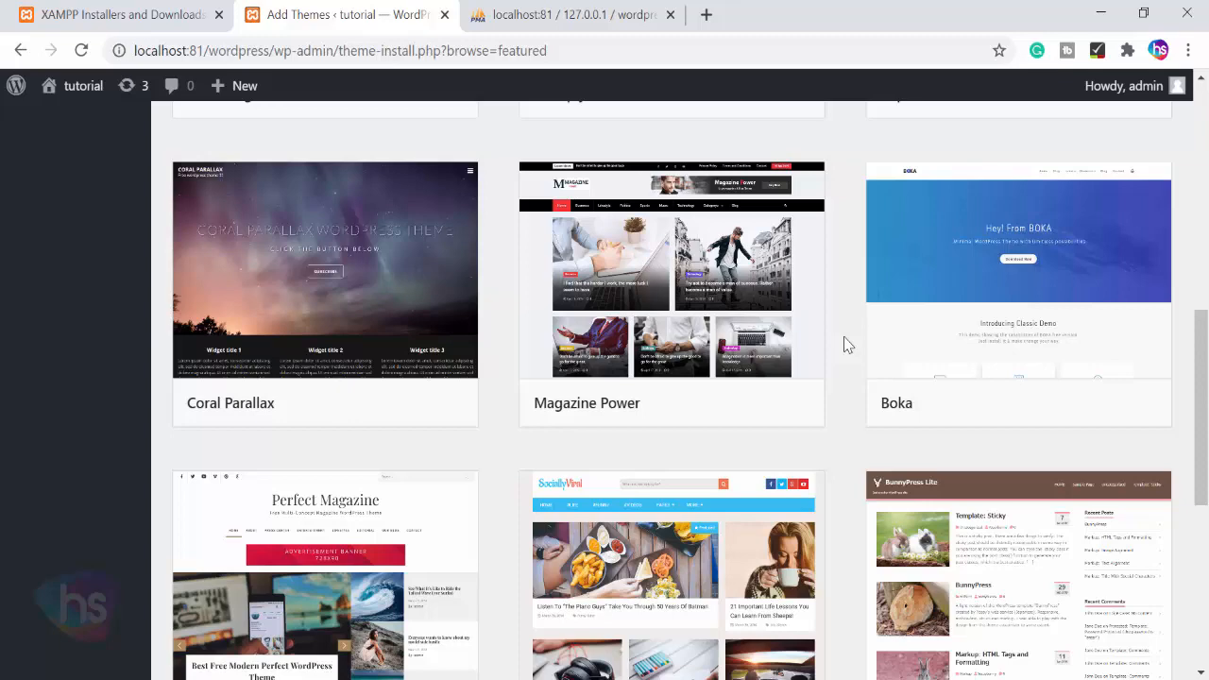
{"action": "scroll", "coordinate": [843, 345], "scroll_direction": "down", "scroll_amount": 3}
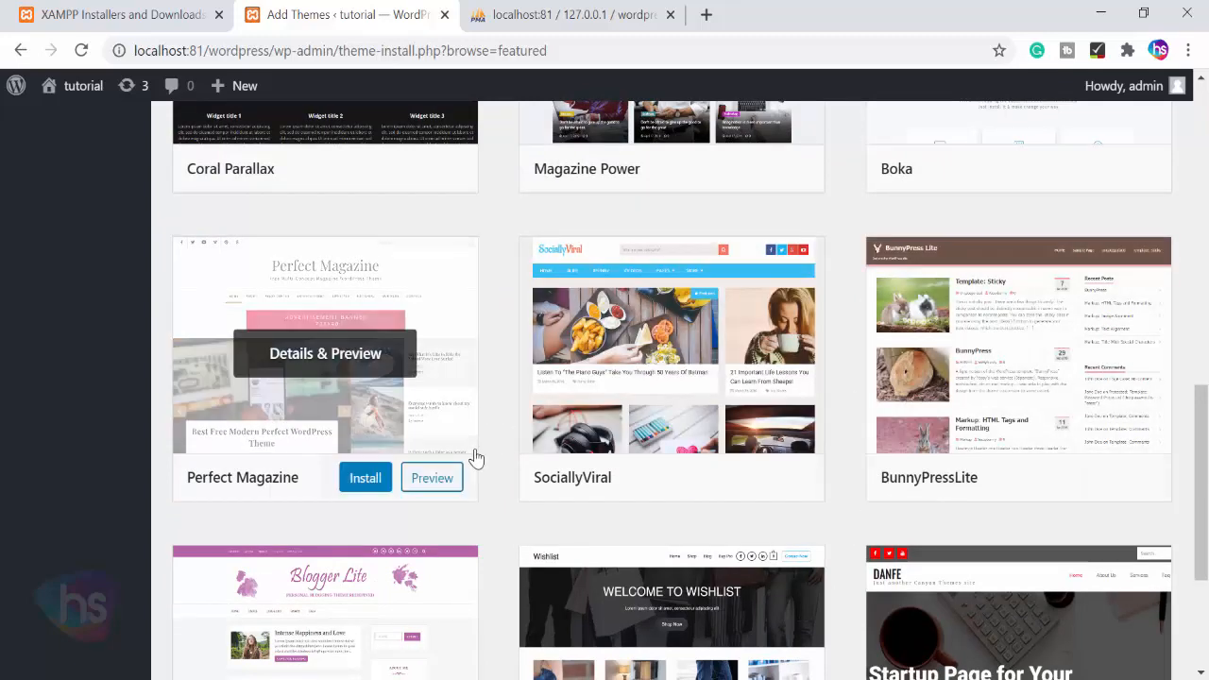
{"action": "scroll", "coordinate": [482, 491], "scroll_direction": "down", "scroll_amount": 3}
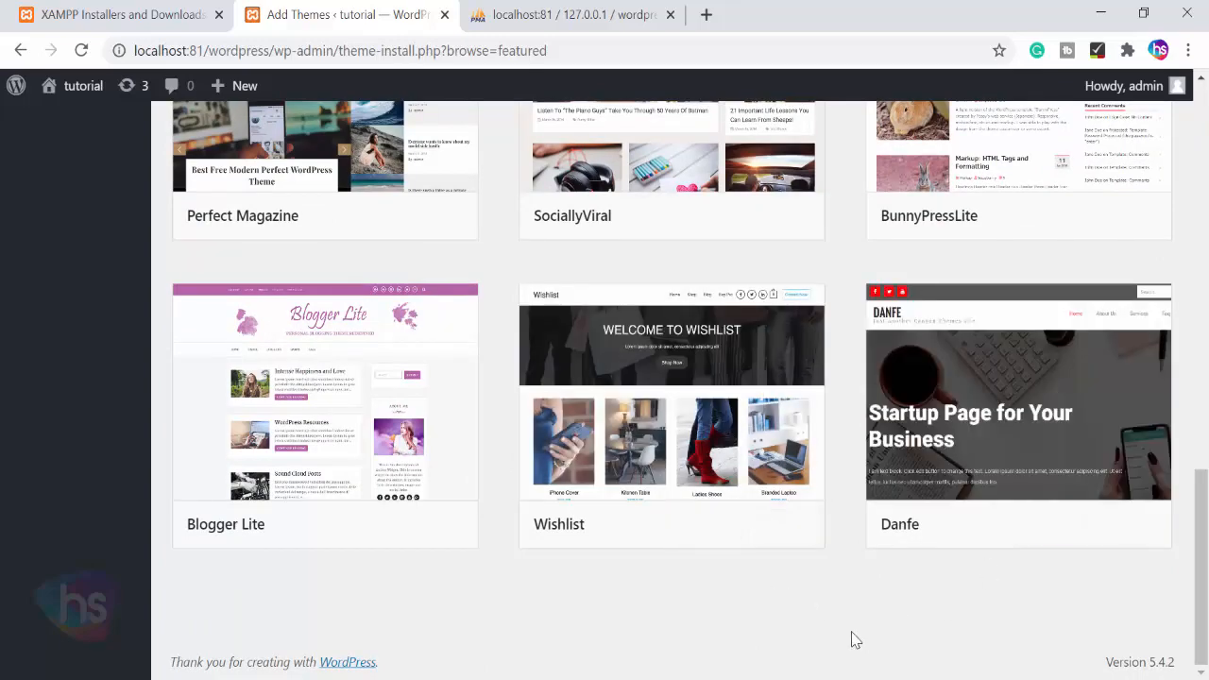
{"action": "scroll", "coordinate": [854, 601], "scroll_direction": "up", "scroll_amount": 10}
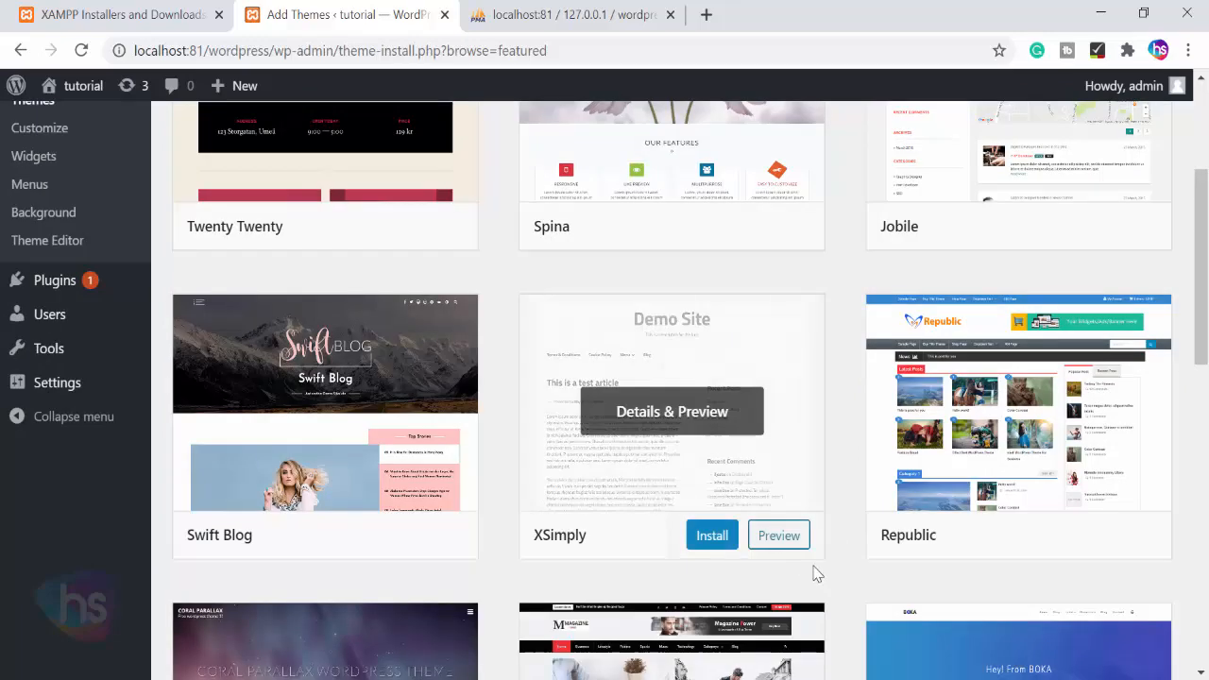
{"action": "scroll", "coordinate": [812, 569], "scroll_direction": "up", "scroll_amount": 3}
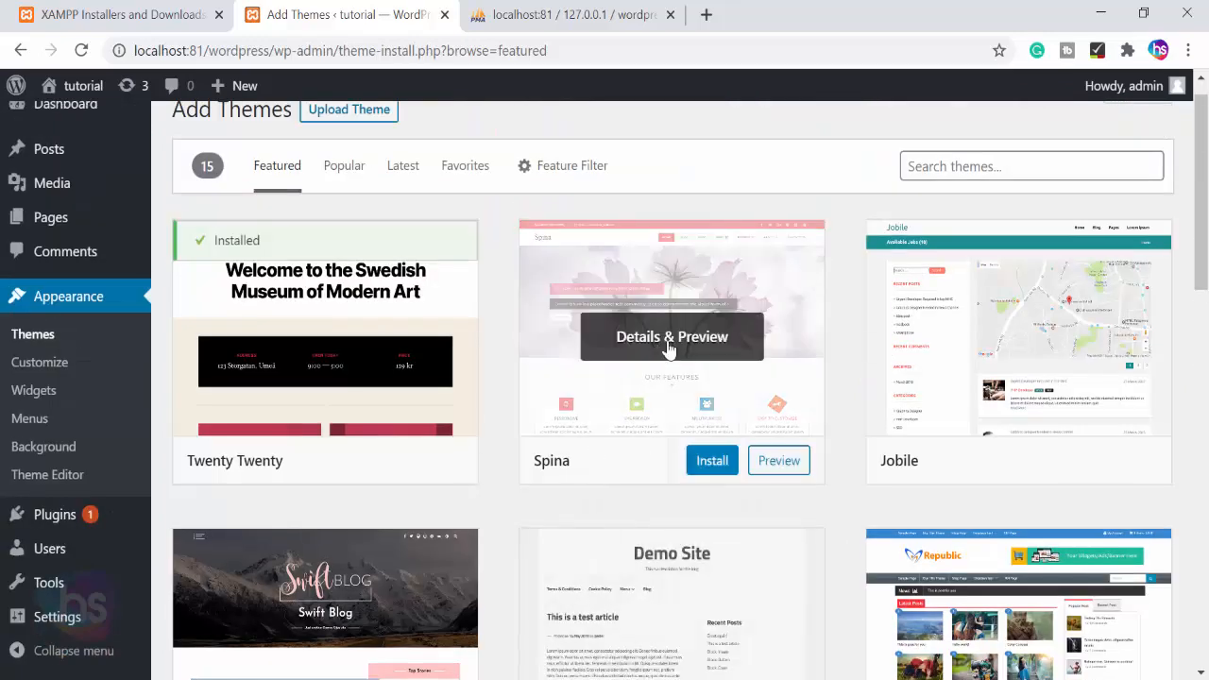
- Install the Spina theme from the featured themes and activate it on the site
{"action": "mouse_move", "coordinate": [693, 354]}
{"action": "mouse_move", "coordinate": [666, 369]}
{"action": "left_click", "coordinate": [711, 462]}
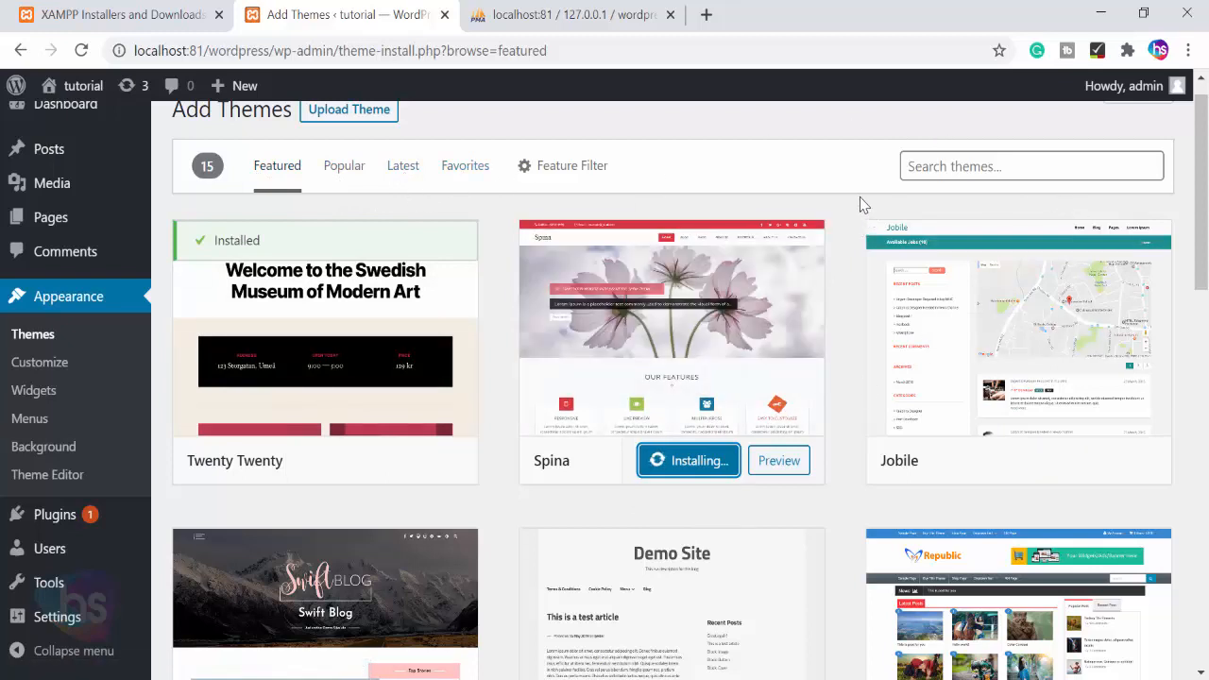
{"action": "scroll", "coordinate": [858, 200], "scroll_direction": "up", "scroll_amount": 1}
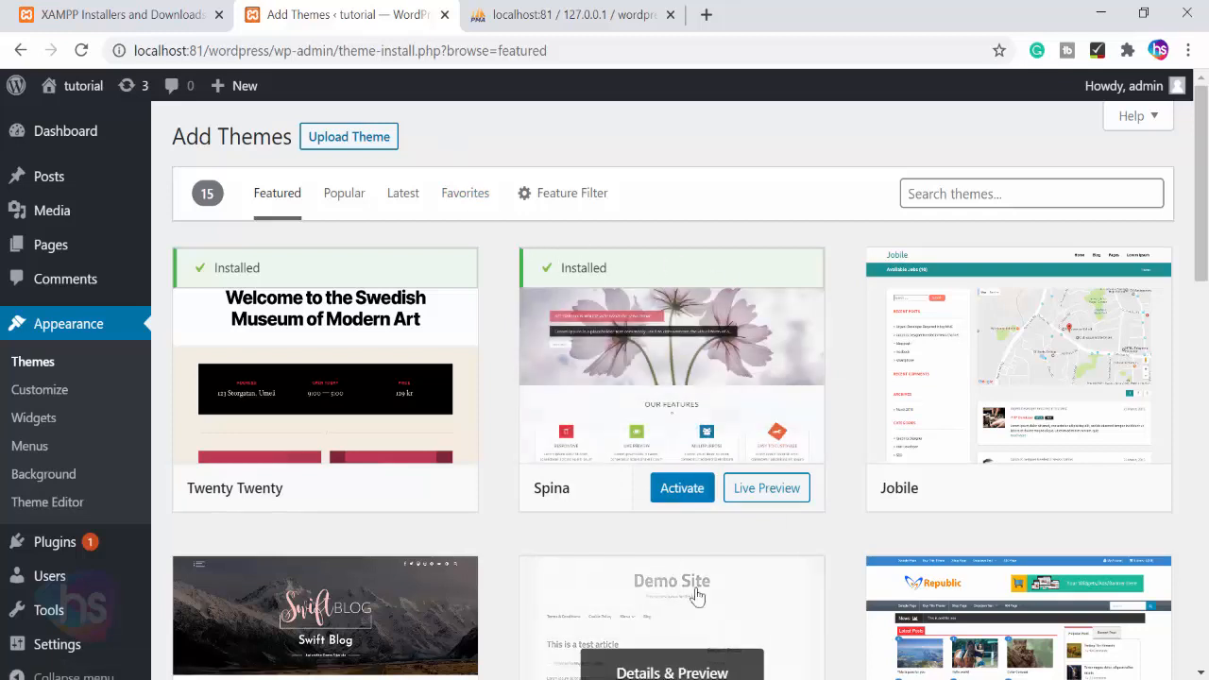
{"action": "left_click", "coordinate": [683, 491]}
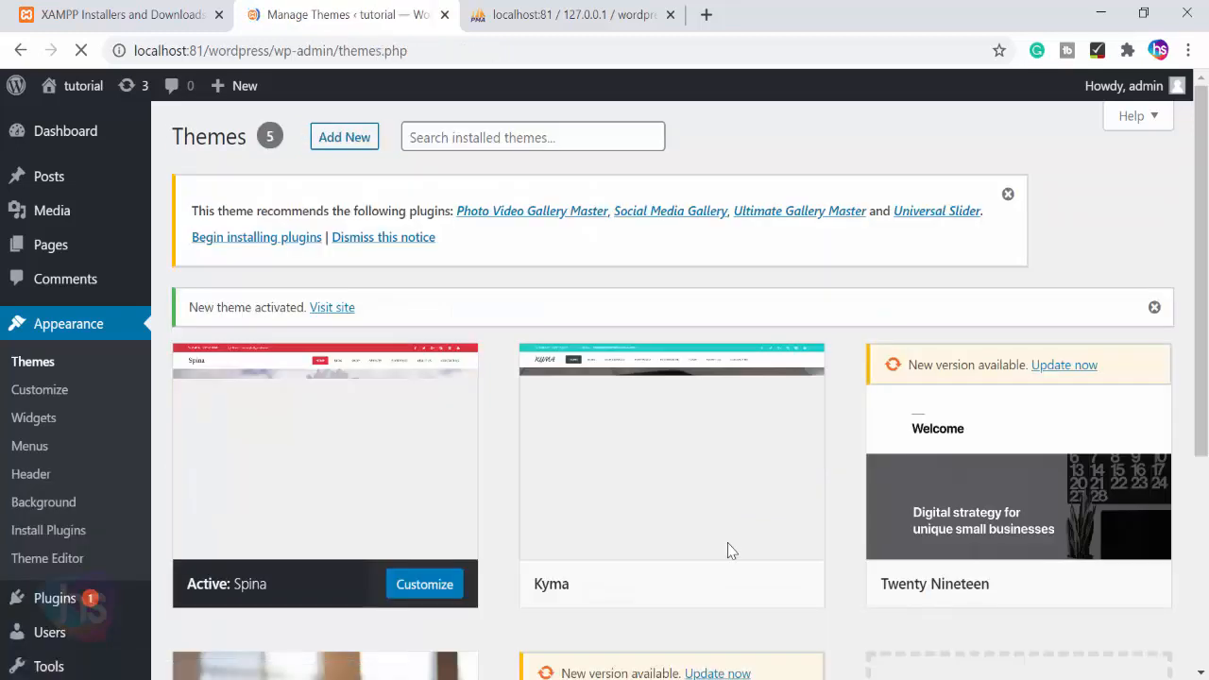
- Look over the installed themes, then return to the dashboard and view the site's front page
{"action": "mouse_move", "coordinate": [728, 551]}
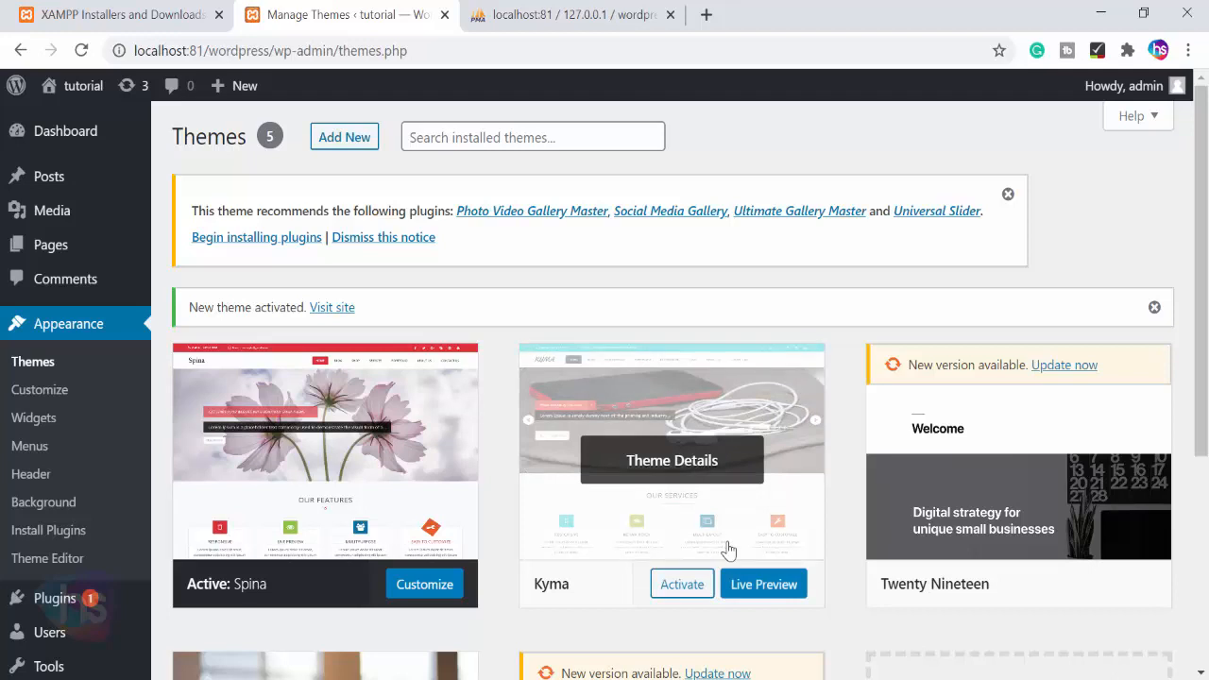
{"action": "scroll", "coordinate": [342, 530], "scroll_direction": "down", "scroll_amount": 3}
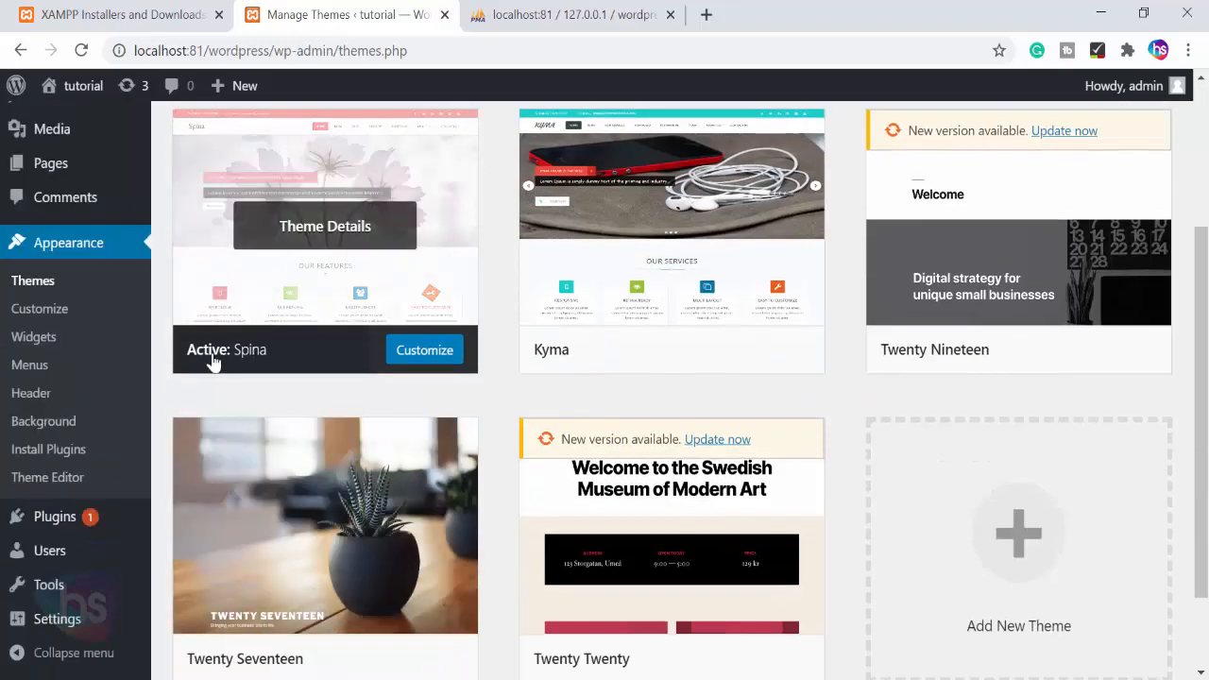
{"action": "scroll", "coordinate": [631, 397], "scroll_direction": "up", "scroll_amount": 3}
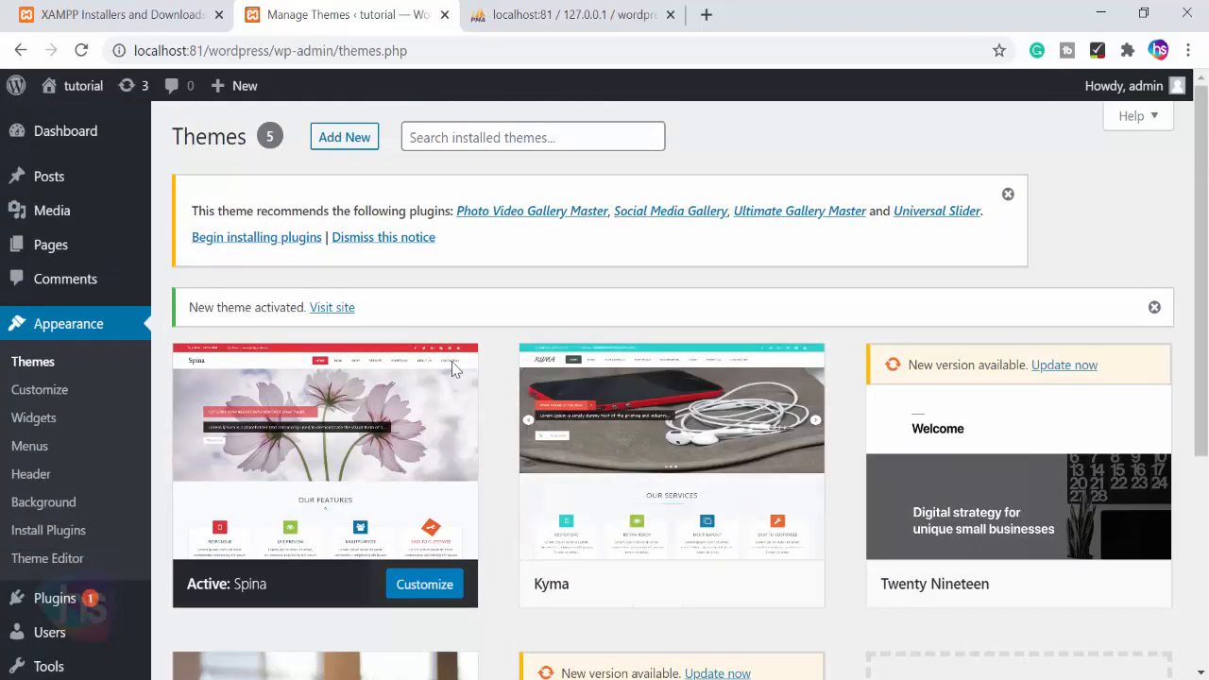
{"action": "left_click", "coordinate": [80, 139]}
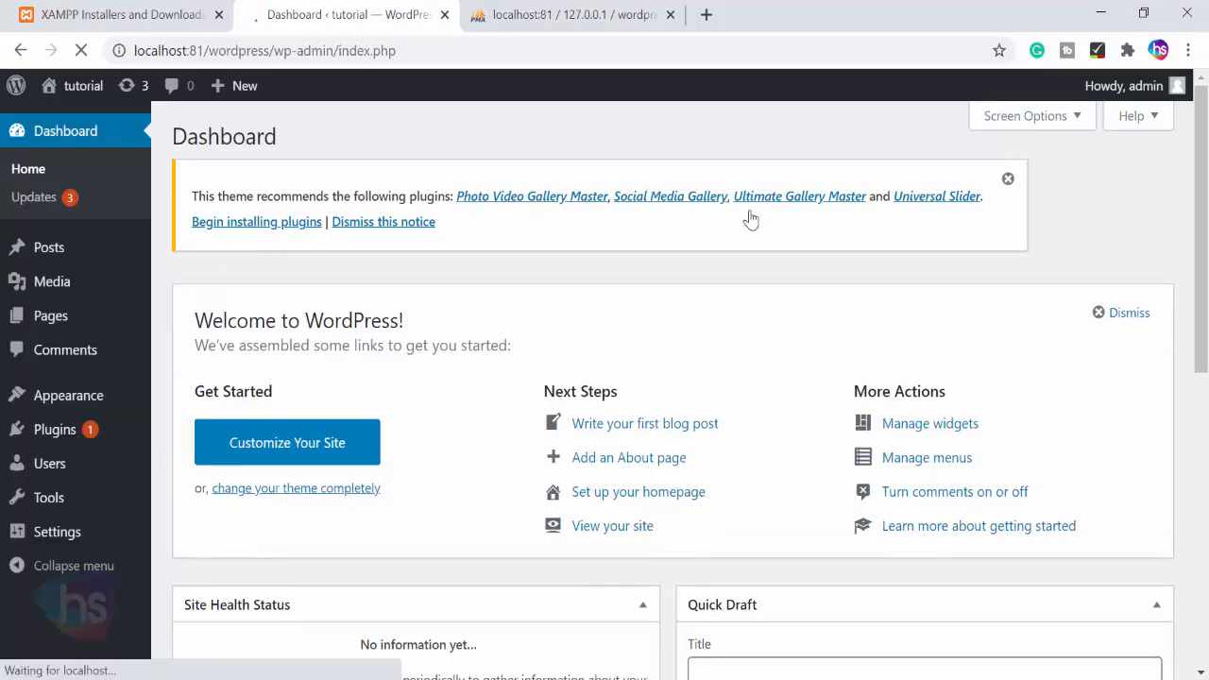
{"action": "left_click", "coordinate": [604, 529]}
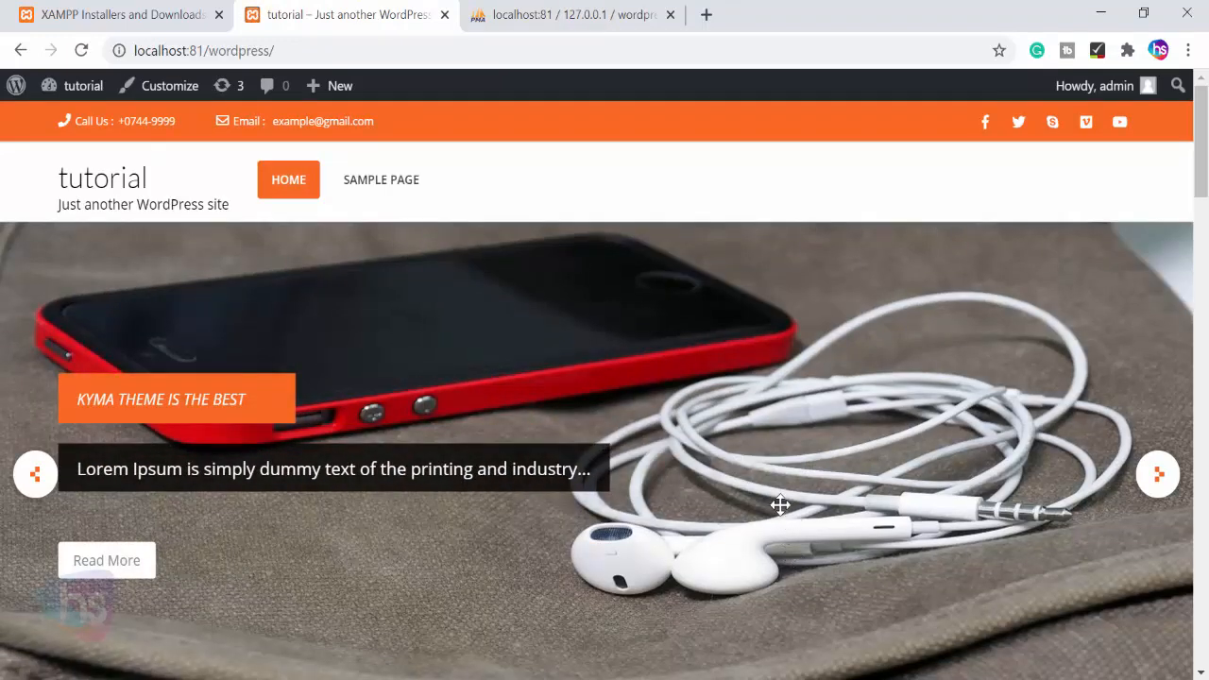
- Examine the home page from the banner down to the footer, loading more entries under Latest Posts
{"action": "scroll", "coordinate": [782, 486], "scroll_direction": "down", "scroll_amount": 8}
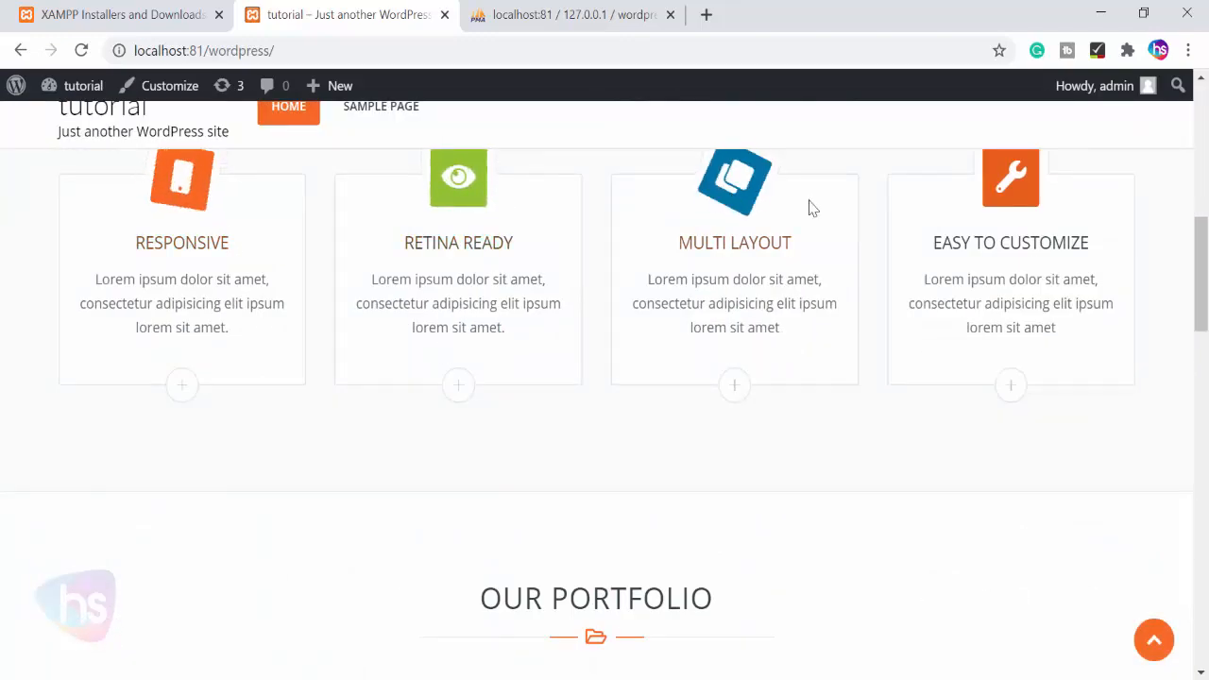
{"action": "scroll", "coordinate": [1139, 357], "scroll_direction": "down", "scroll_amount": 3}
{"action": "scroll", "coordinate": [1141, 359], "scroll_direction": "down", "scroll_amount": 2}
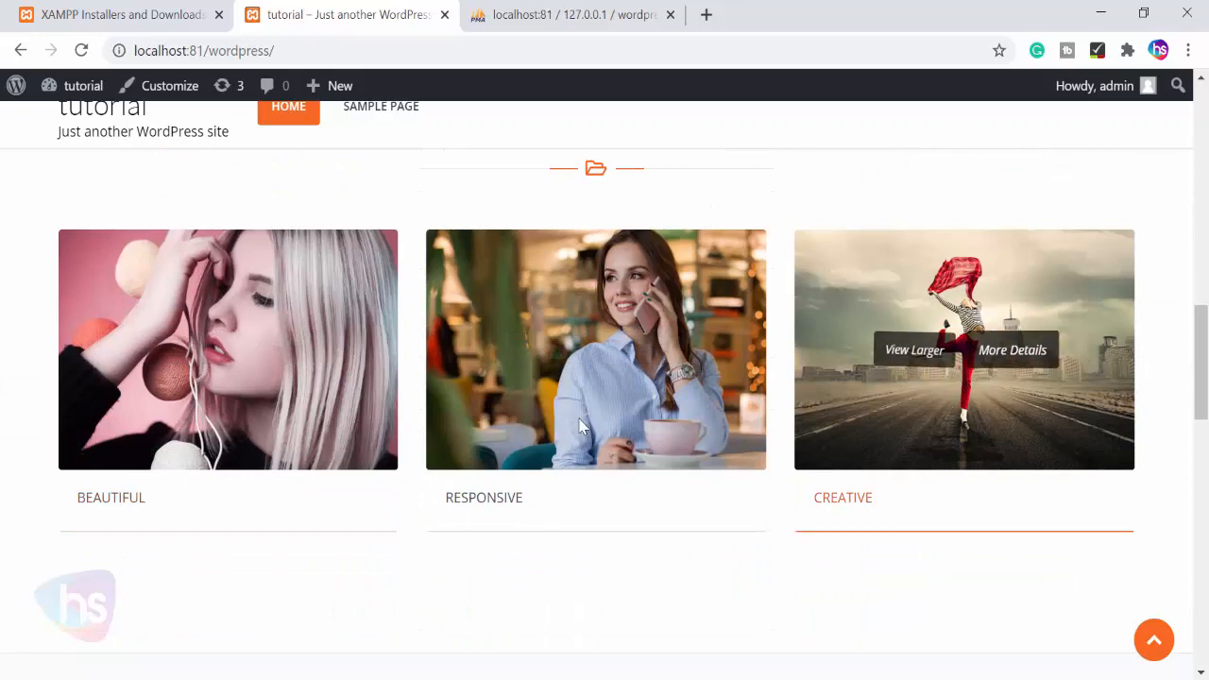
{"action": "scroll", "coordinate": [1133, 462], "scroll_direction": "down", "scroll_amount": 5}
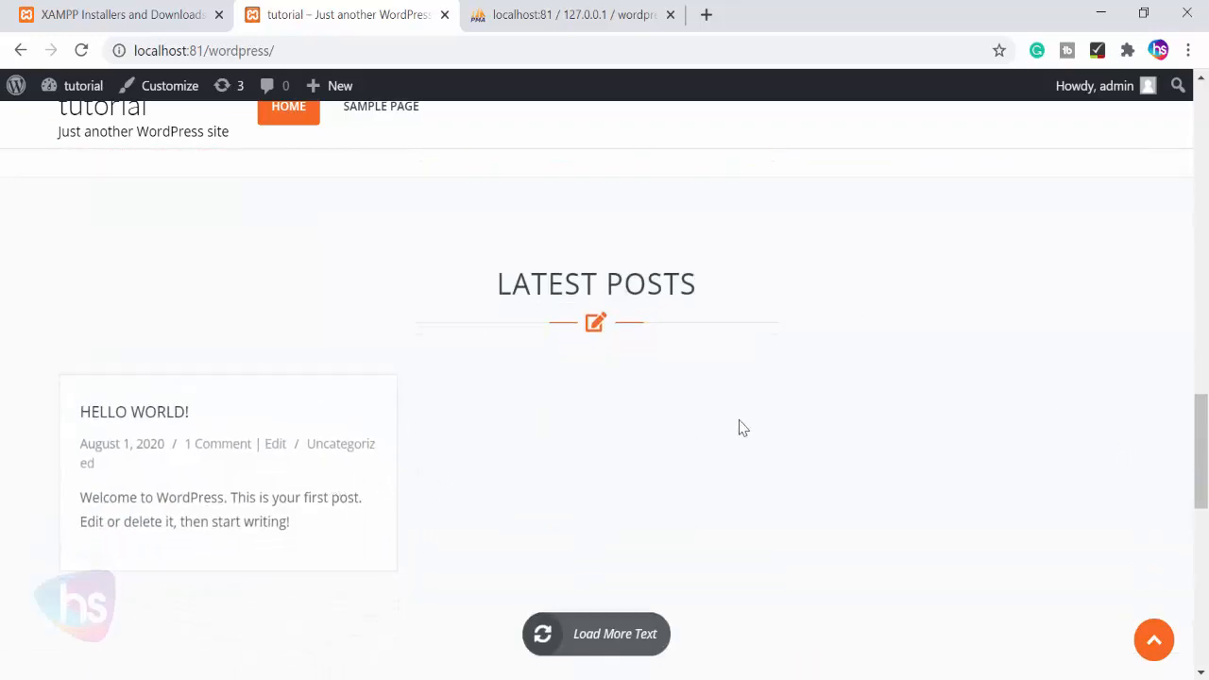
{"action": "scroll", "coordinate": [740, 425], "scroll_direction": "down", "scroll_amount": 3}
{"action": "left_click", "coordinate": [599, 421]}
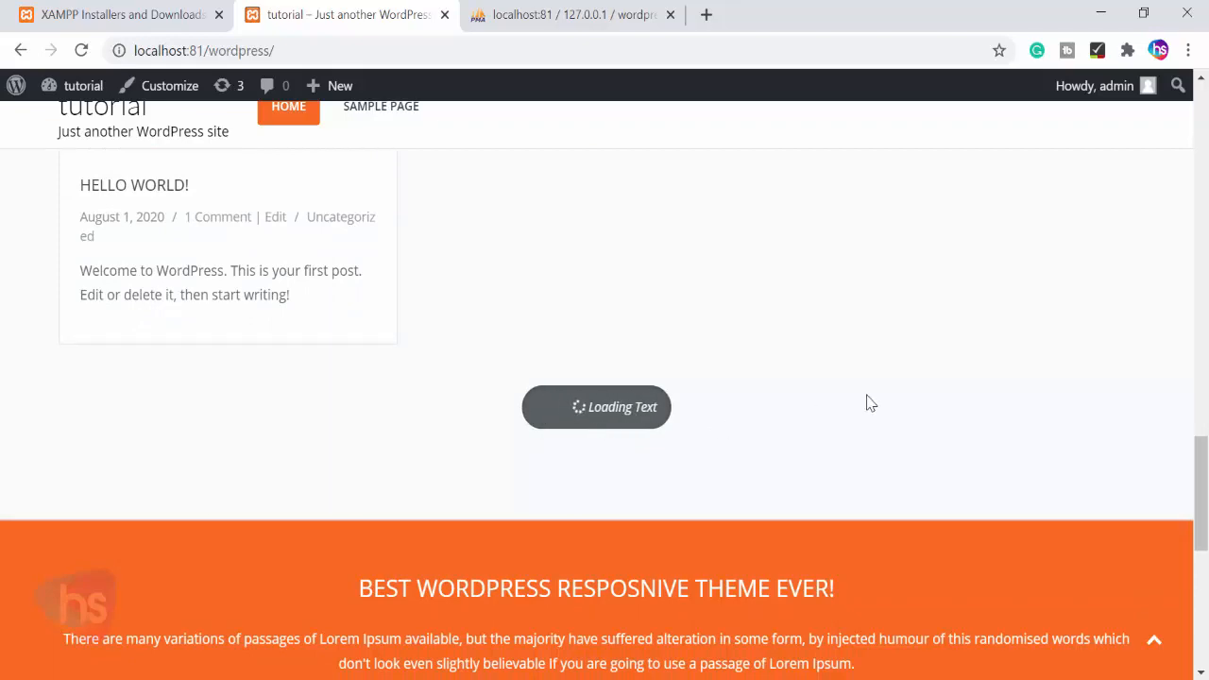
{"action": "scroll", "coordinate": [868, 403], "scroll_direction": "down", "scroll_amount": 5}
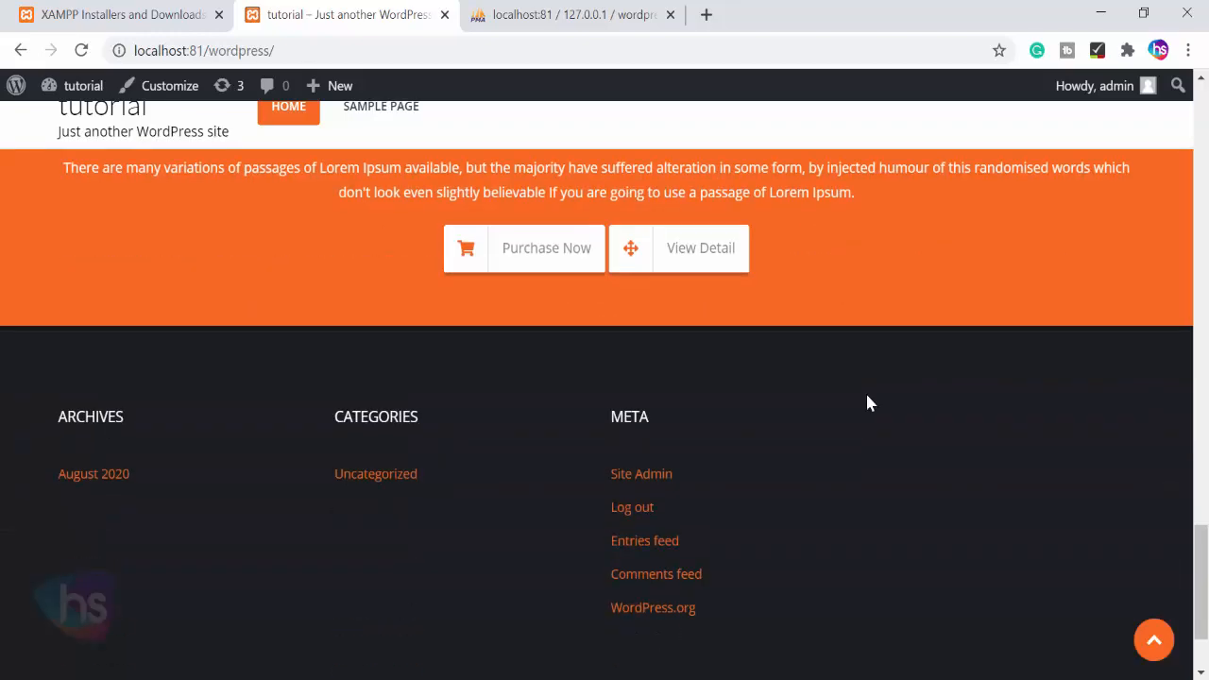
{"action": "scroll", "coordinate": [867, 403], "scroll_direction": "down", "scroll_amount": 2}
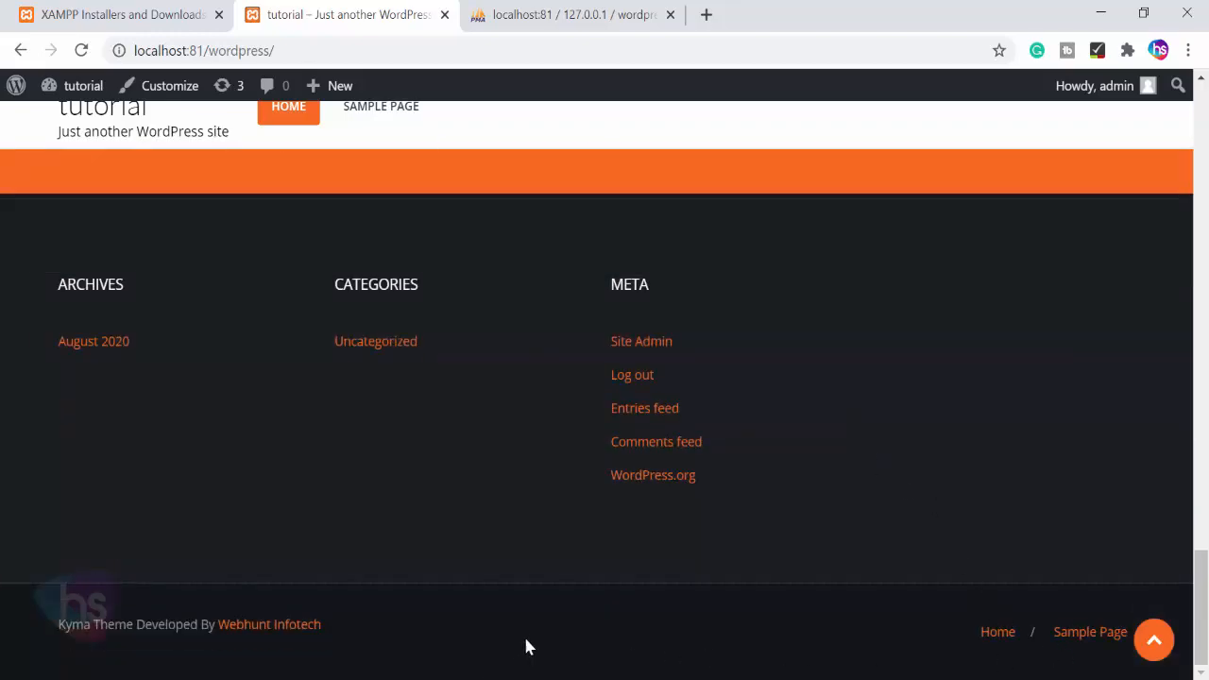
- Review the Latest Posts, Our Portfolio and Our Services sections on the way back up to the home page banner
{"action": "scroll", "coordinate": [518, 633], "scroll_direction": "up", "scroll_amount": 15}
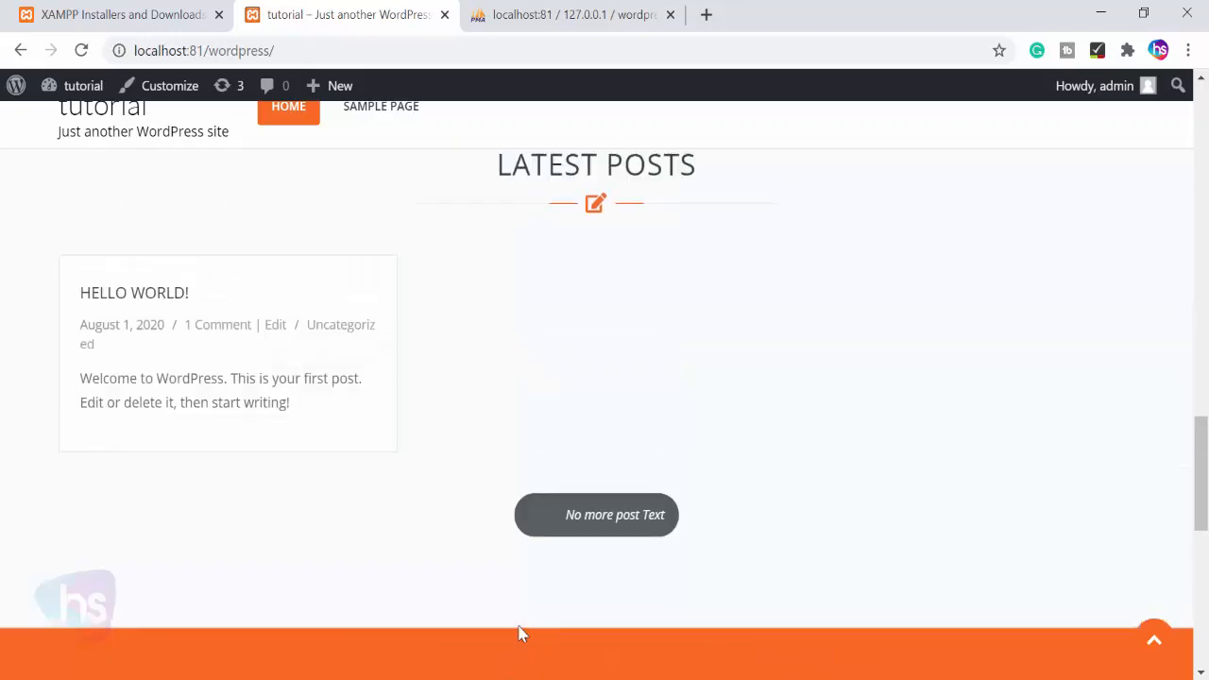
{"action": "scroll", "coordinate": [519, 633], "scroll_direction": "down", "scroll_amount": 5}
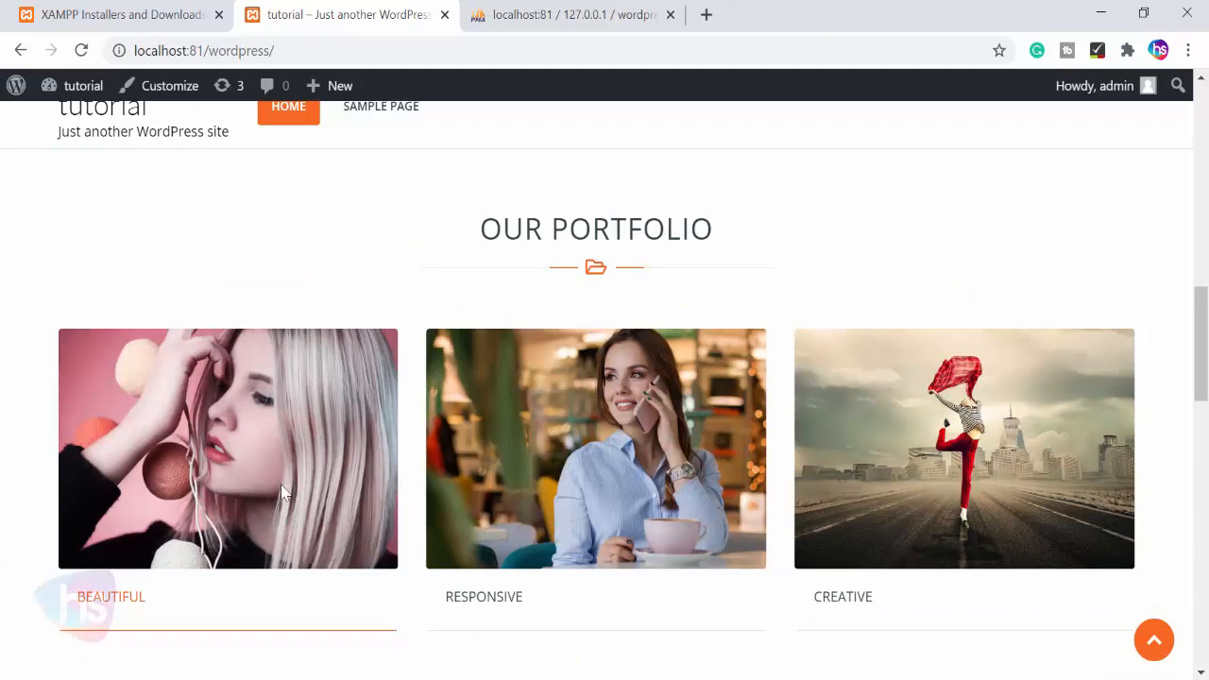
{"action": "mouse_move", "coordinate": [615, 504]}
{"action": "mouse_move", "coordinate": [976, 523]}
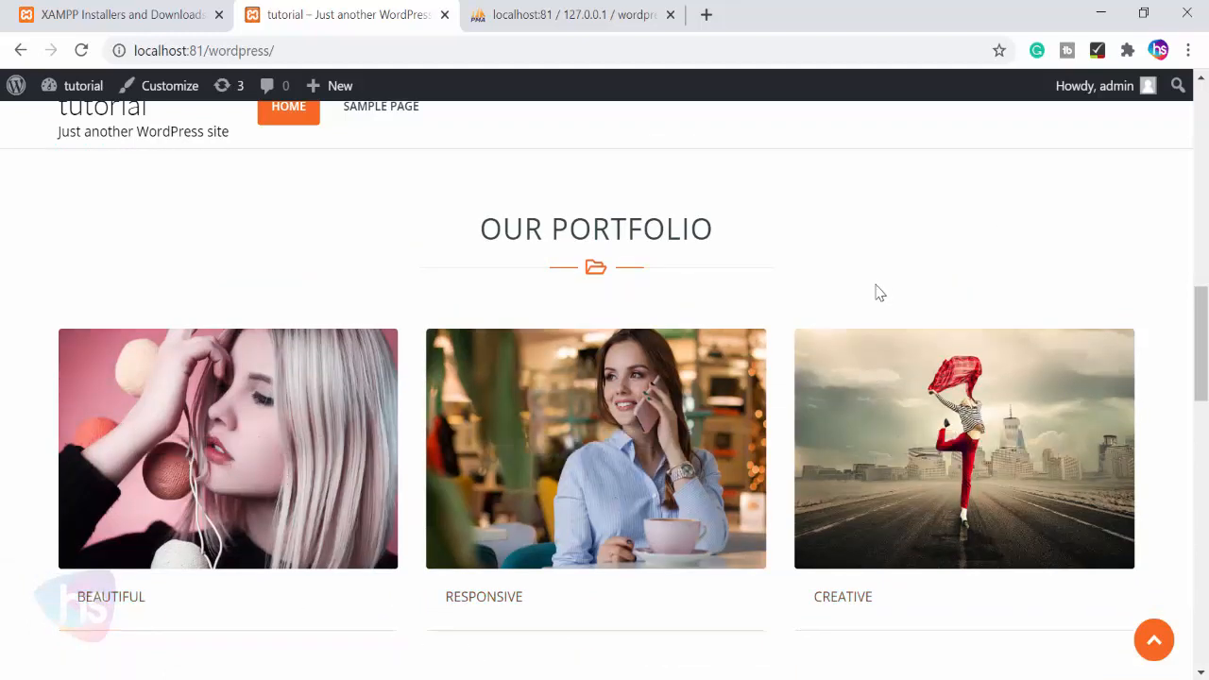
{"action": "scroll", "coordinate": [878, 292], "scroll_direction": "up", "scroll_amount": 5}
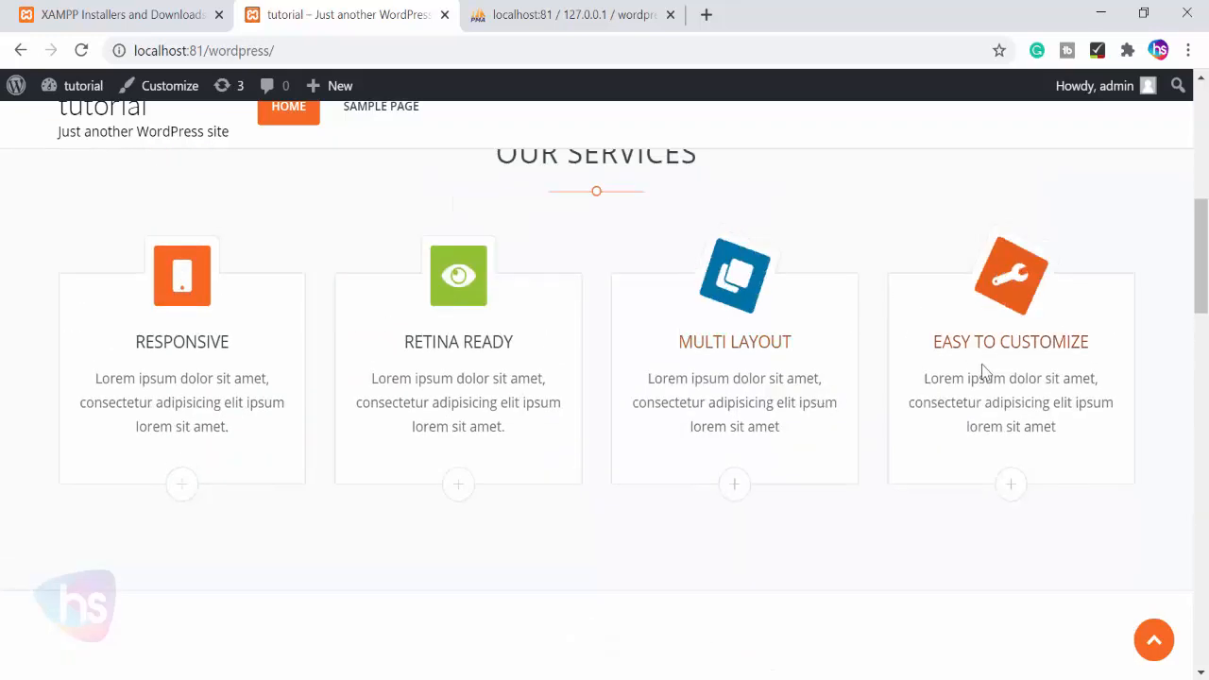
{"action": "scroll", "coordinate": [667, 507], "scroll_direction": "up", "scroll_amount": 5}
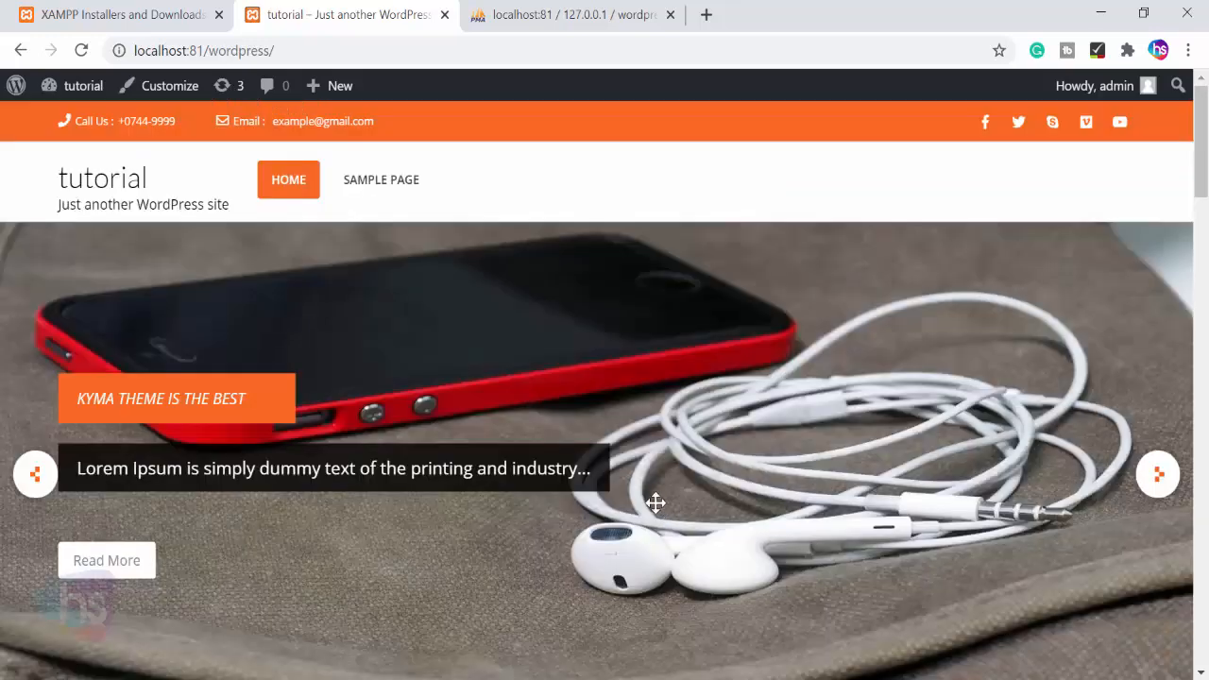
- Try advancing the home page banner slider, recheck the services section, and open the Sample Page
{"action": "left_click", "coordinate": [1152, 491]}
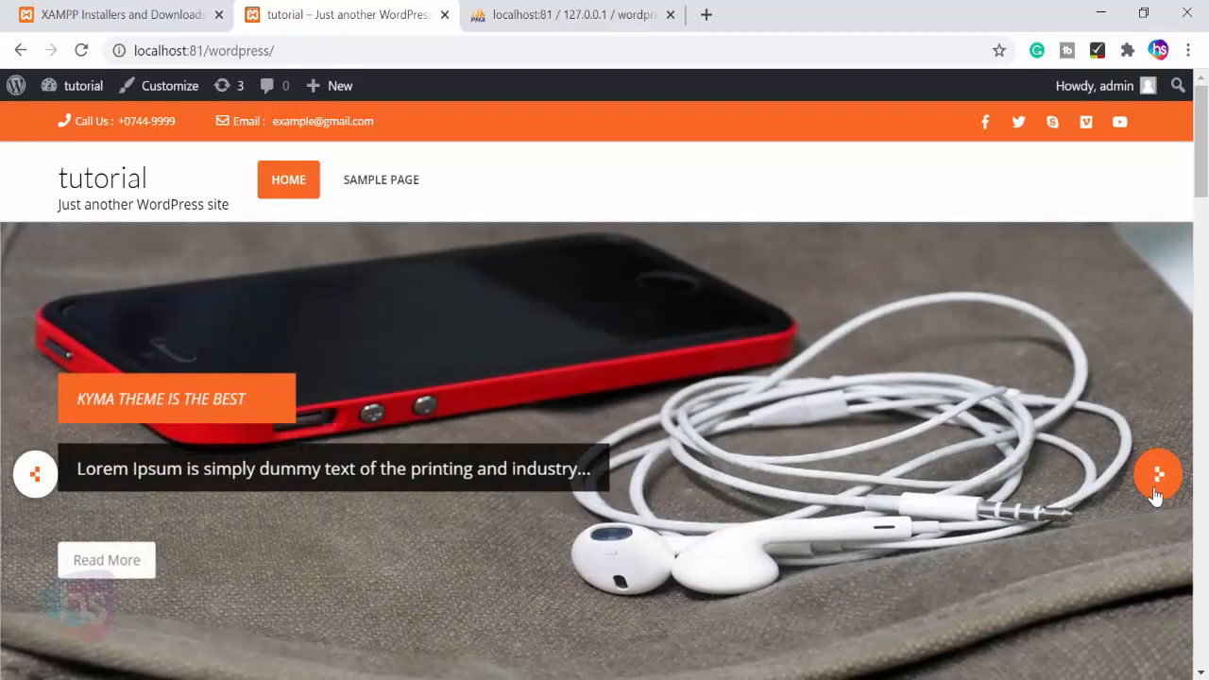
{"action": "left_click", "coordinate": [1153, 491]}
{"action": "scroll", "coordinate": [610, 510], "scroll_direction": "down", "scroll_amount": 7}
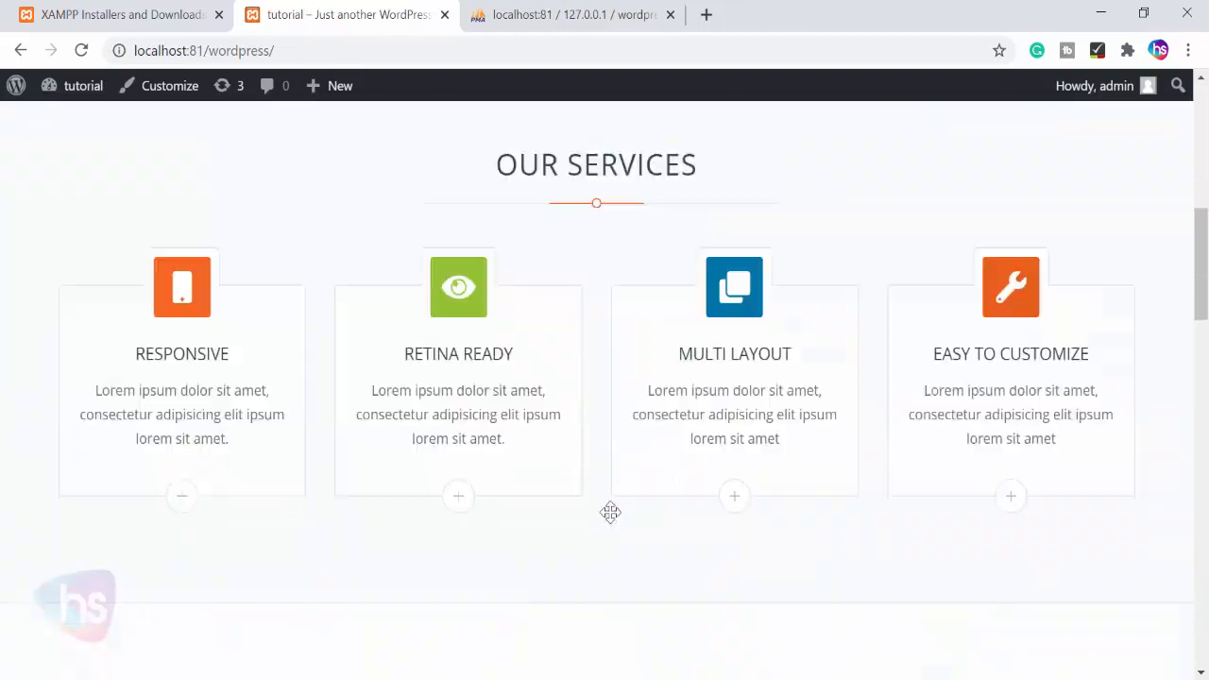
{"action": "scroll", "coordinate": [602, 515], "scroll_direction": "up", "scroll_amount": 7}
{"action": "scroll", "coordinate": [601, 514], "scroll_direction": "up", "scroll_amount": 1}
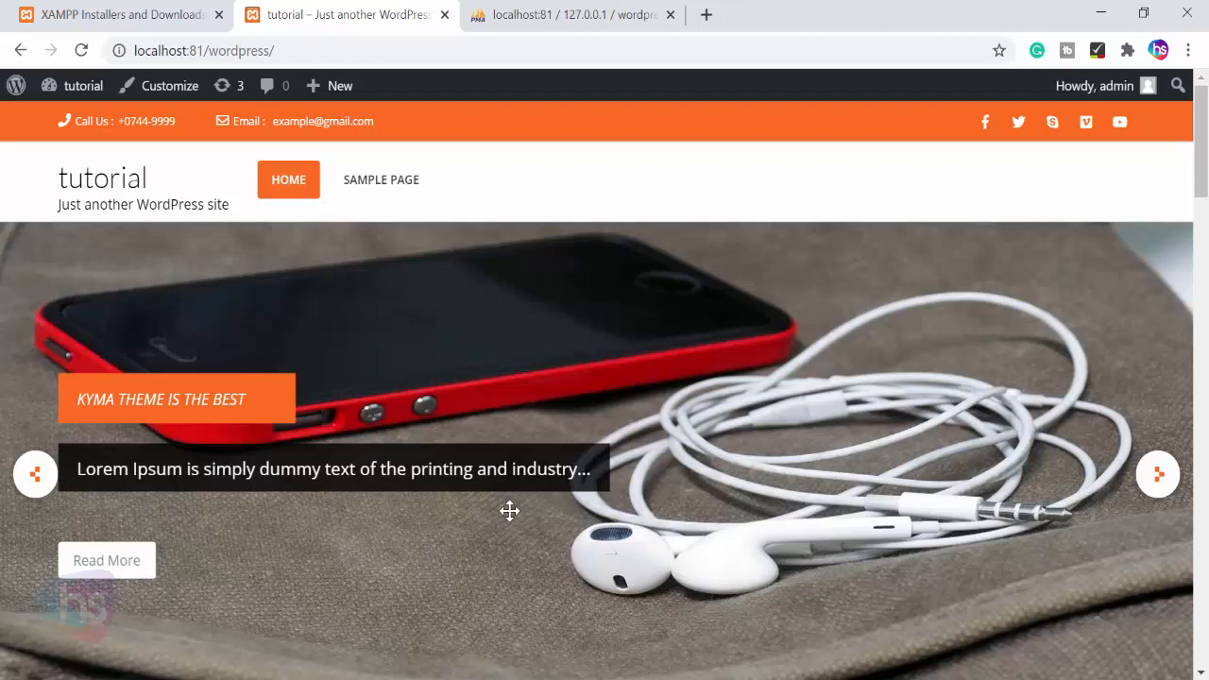
{"action": "left_click", "coordinate": [378, 192]}
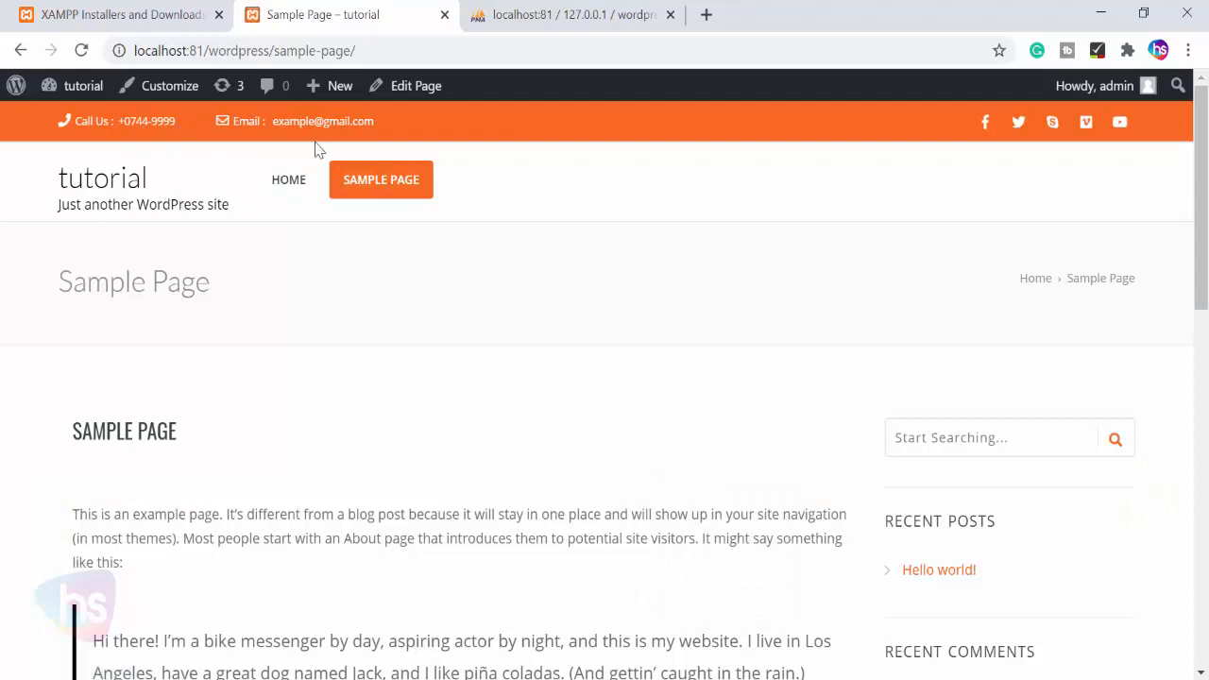
- Open the Sample Page for editing and look through its content to the end
{"action": "left_click", "coordinate": [419, 93]}
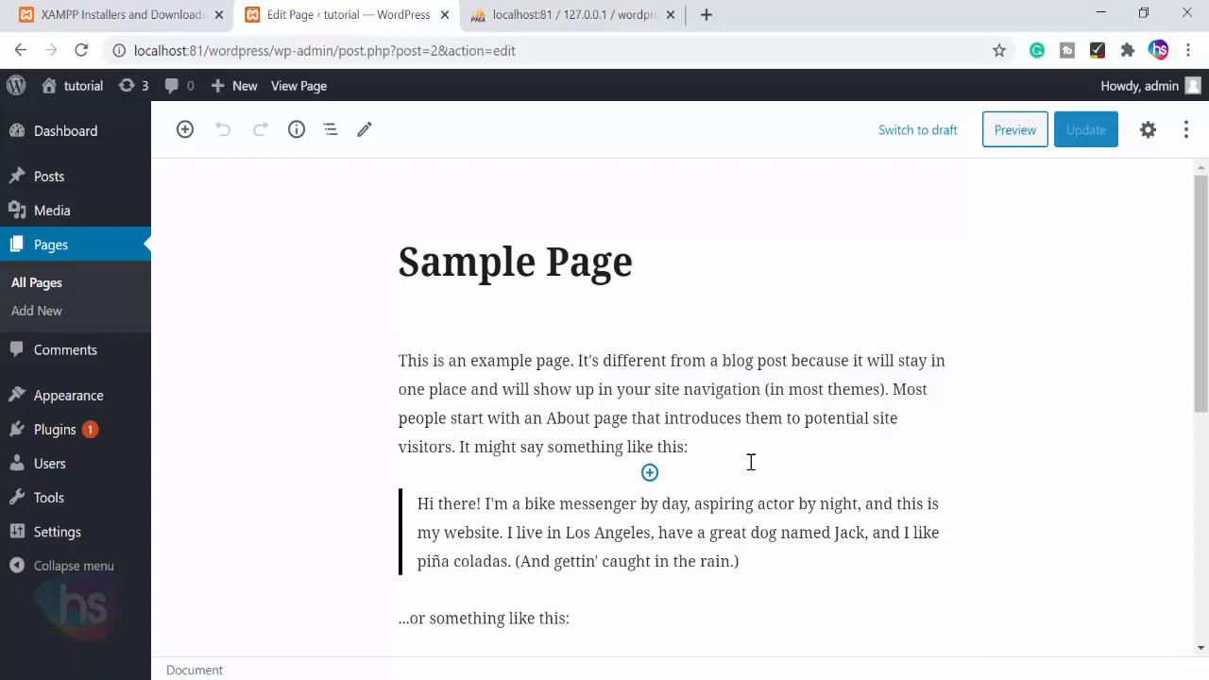
{"action": "scroll", "coordinate": [750, 462], "scroll_direction": "down", "scroll_amount": 5}
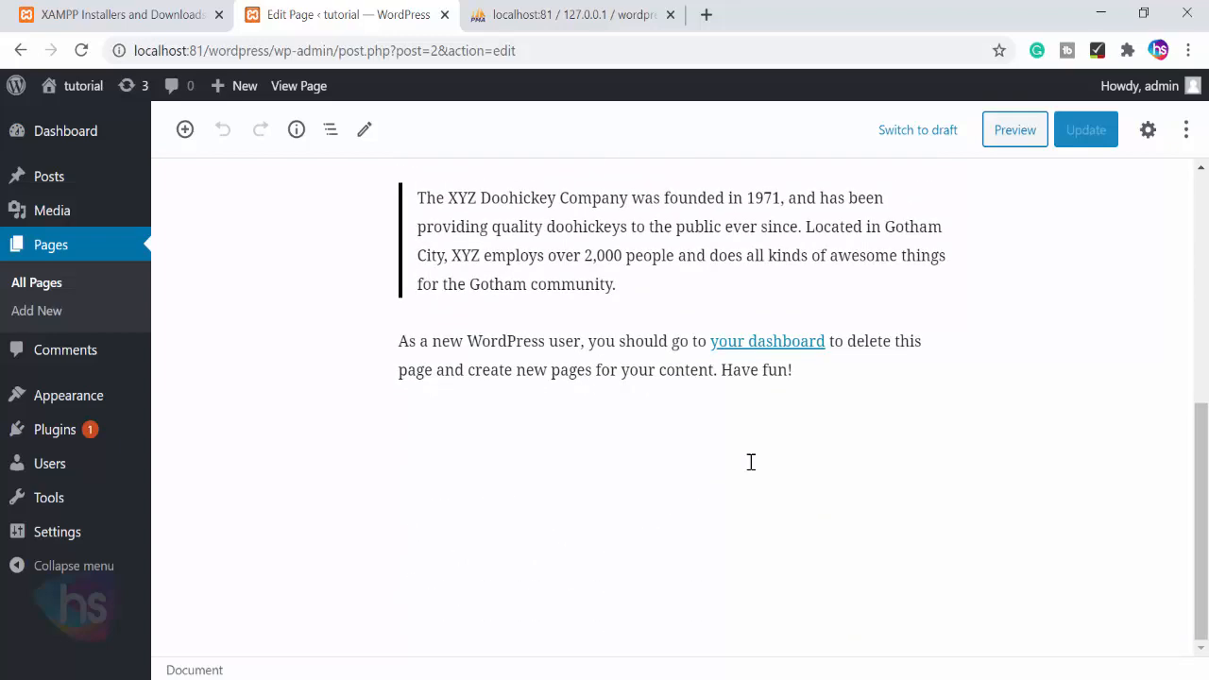
{"action": "scroll", "coordinate": [750, 462], "scroll_direction": "up", "scroll_amount": 5}
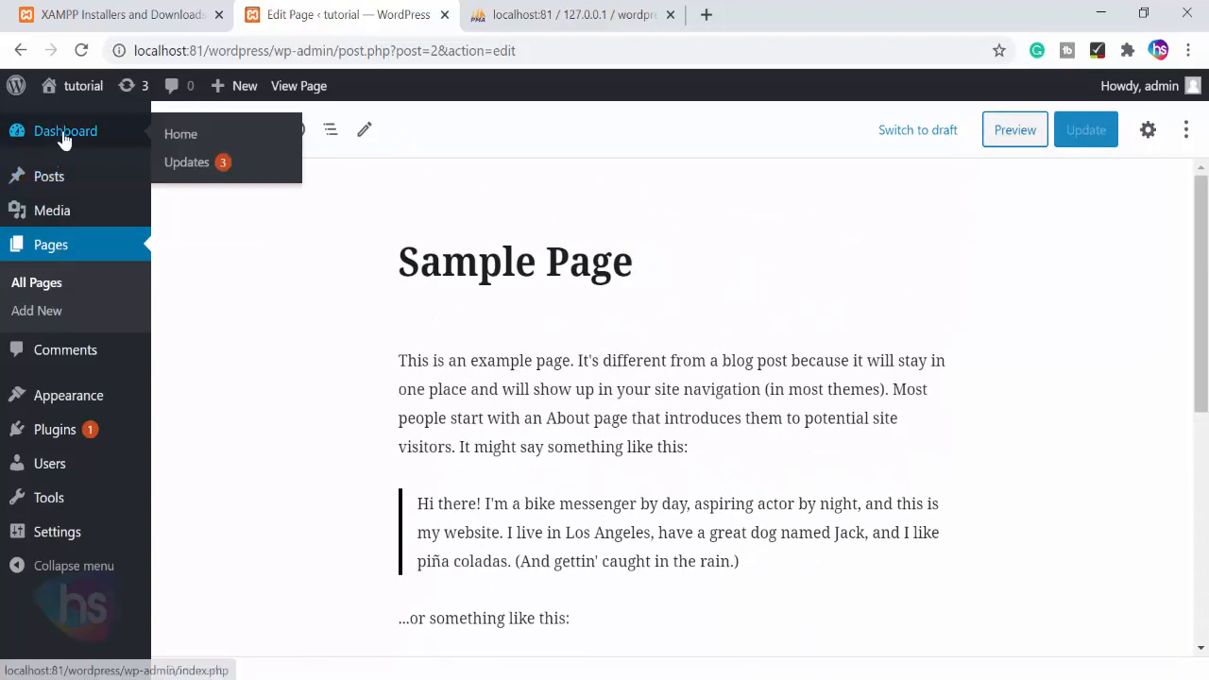
- Return to the WordPress dashboard and review its welcome links, At a Glance, Activity and news sections
{"action": "left_click", "coordinate": [26, 136]}
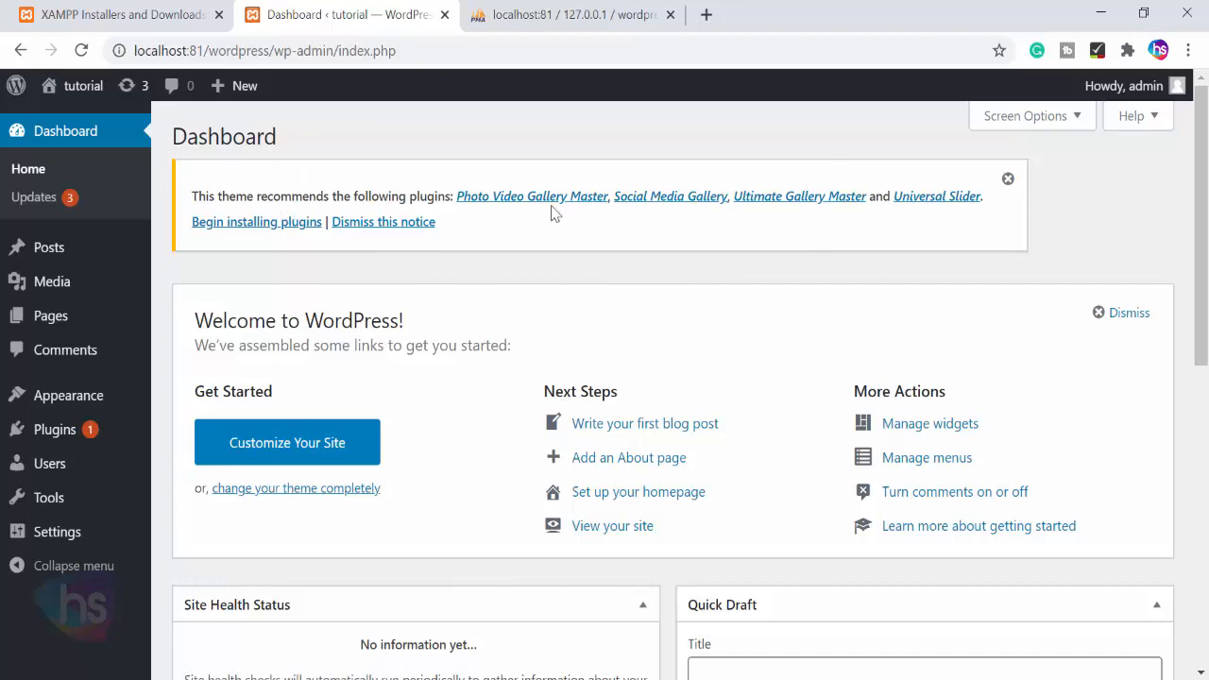
{"action": "scroll", "coordinate": [566, 259], "scroll_direction": "down", "scroll_amount": 3}
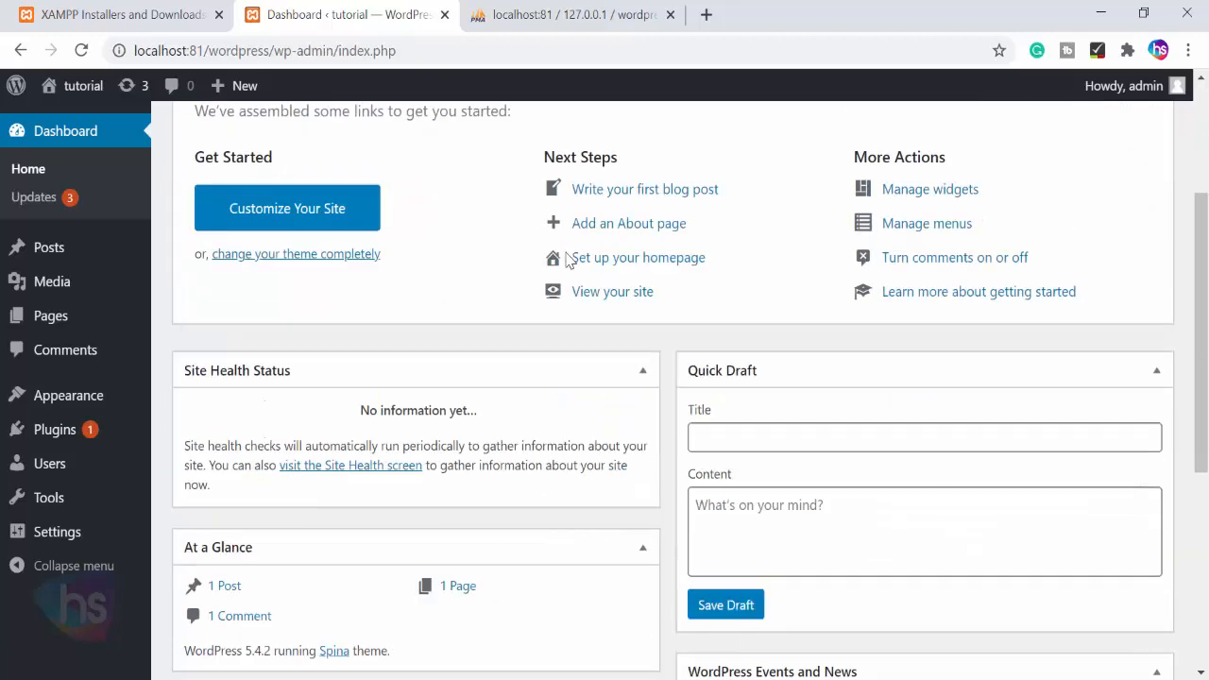
{"action": "scroll", "coordinate": [508, 348], "scroll_direction": "down", "scroll_amount": 5}
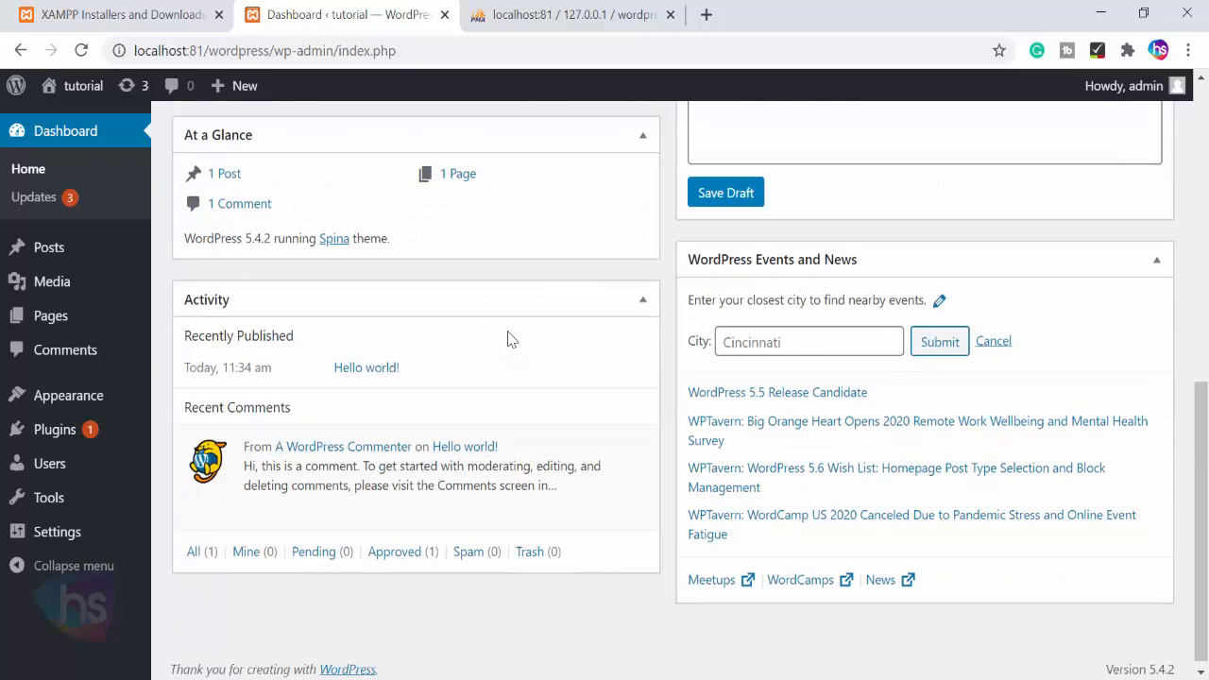
{"action": "scroll", "coordinate": [508, 340], "scroll_direction": "up", "scroll_amount": 8}
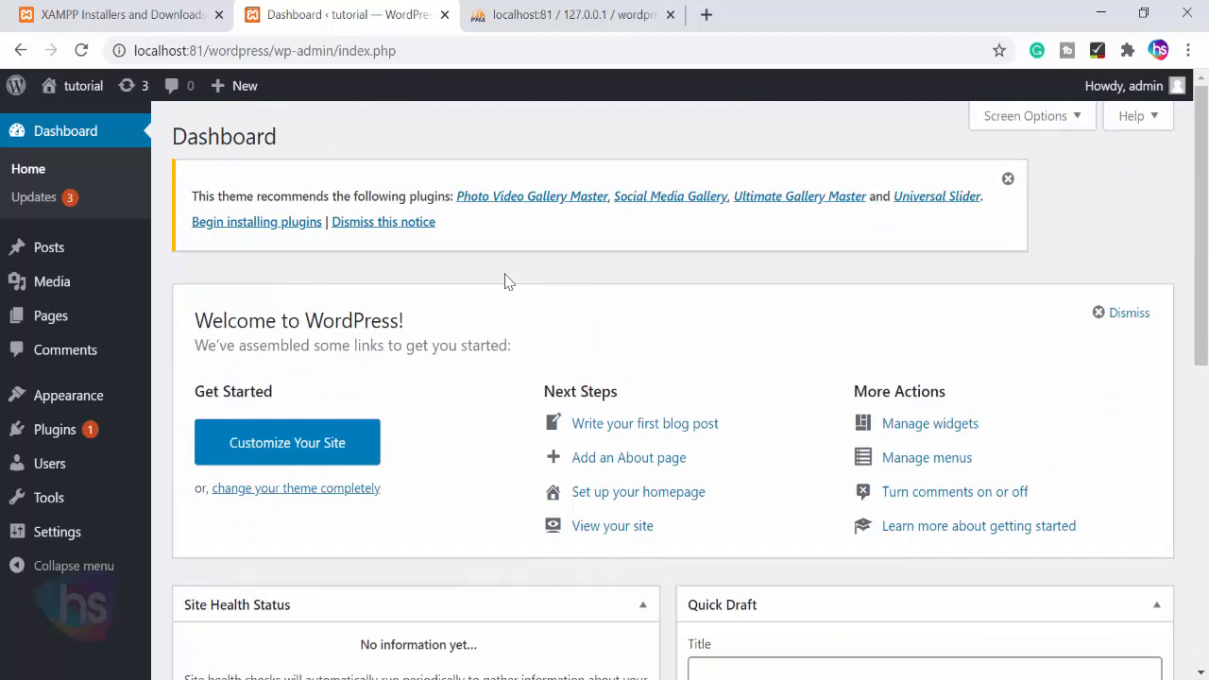
- View the site's front page from the dashboard and look over the banner area again
{"action": "left_click", "coordinate": [610, 526]}
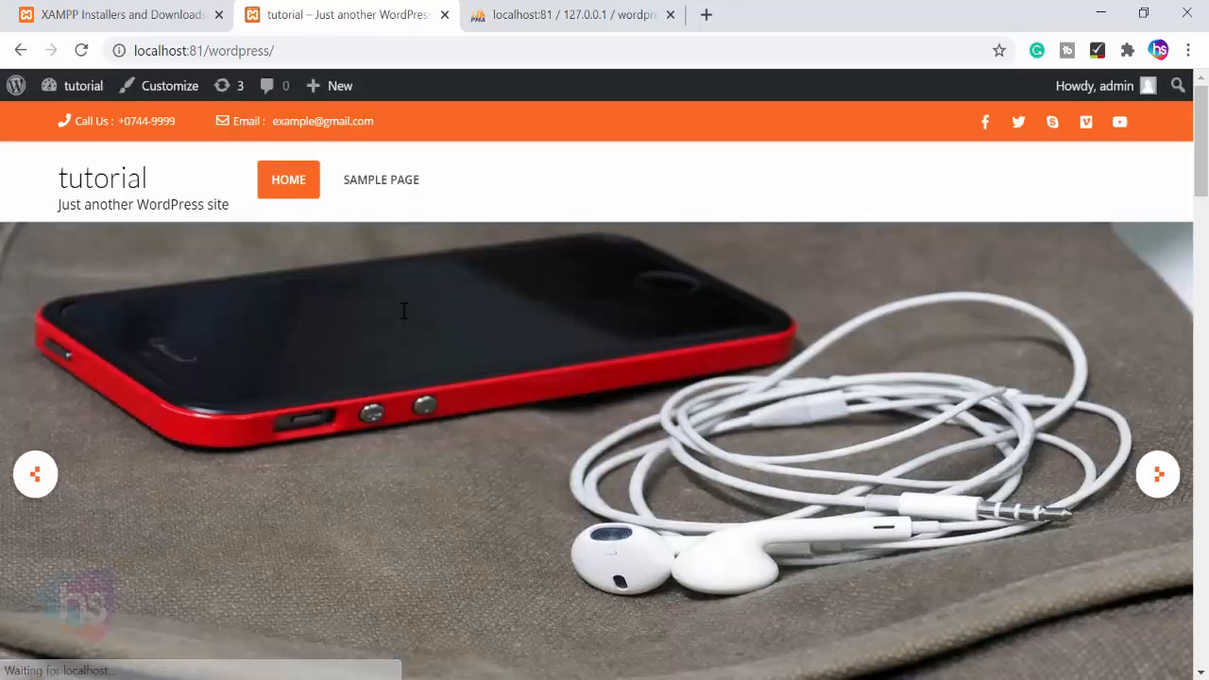
{"action": "scroll", "coordinate": [340, 380], "scroll_direction": "down", "scroll_amount": 12}
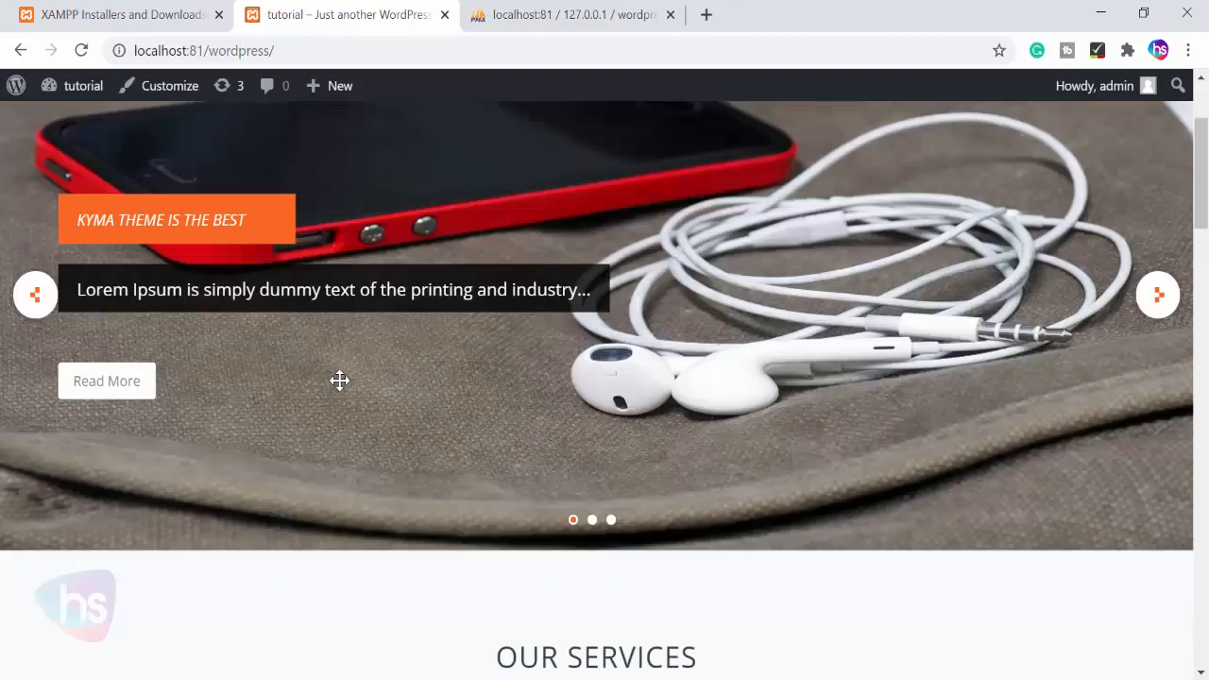
{"action": "scroll", "coordinate": [375, 487], "scroll_direction": "up", "scroll_amount": 12}
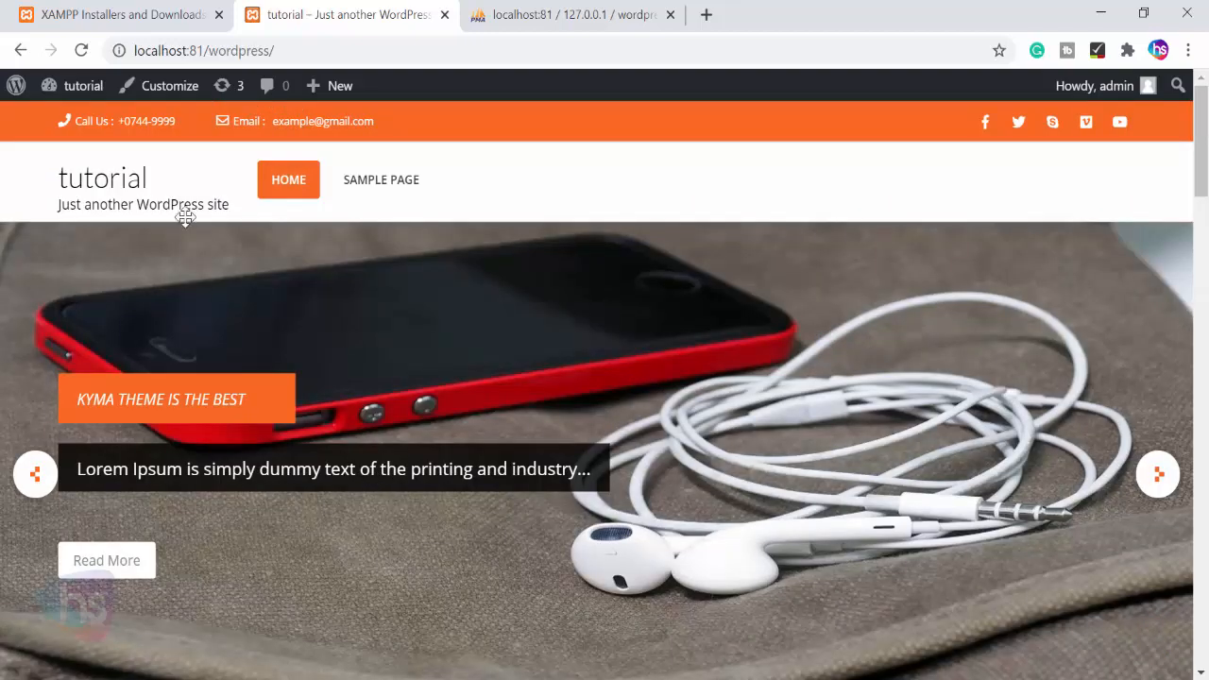
- Customize the site, open the site title and tagline settings, and examine the editable sections in the home page preview down to the footer
{"action": "left_click", "coordinate": [163, 90]}
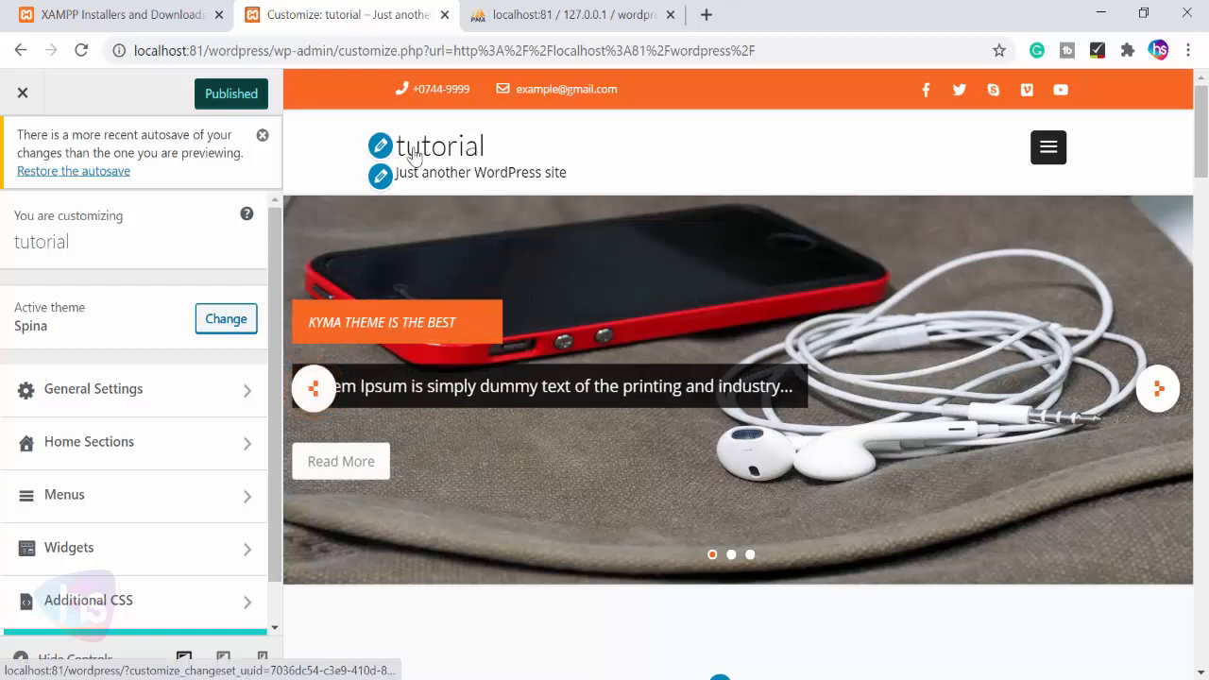
{"action": "left_click", "coordinate": [380, 146]}
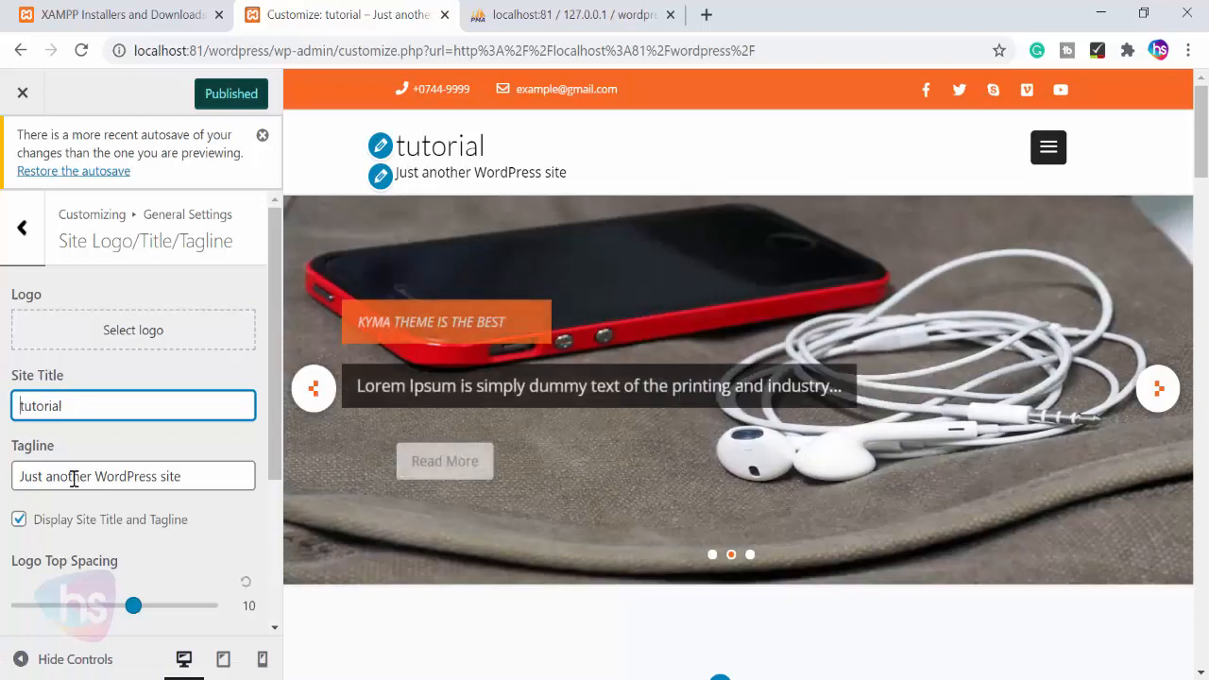
{"action": "scroll", "coordinate": [539, 456], "scroll_direction": "down", "scroll_amount": 5}
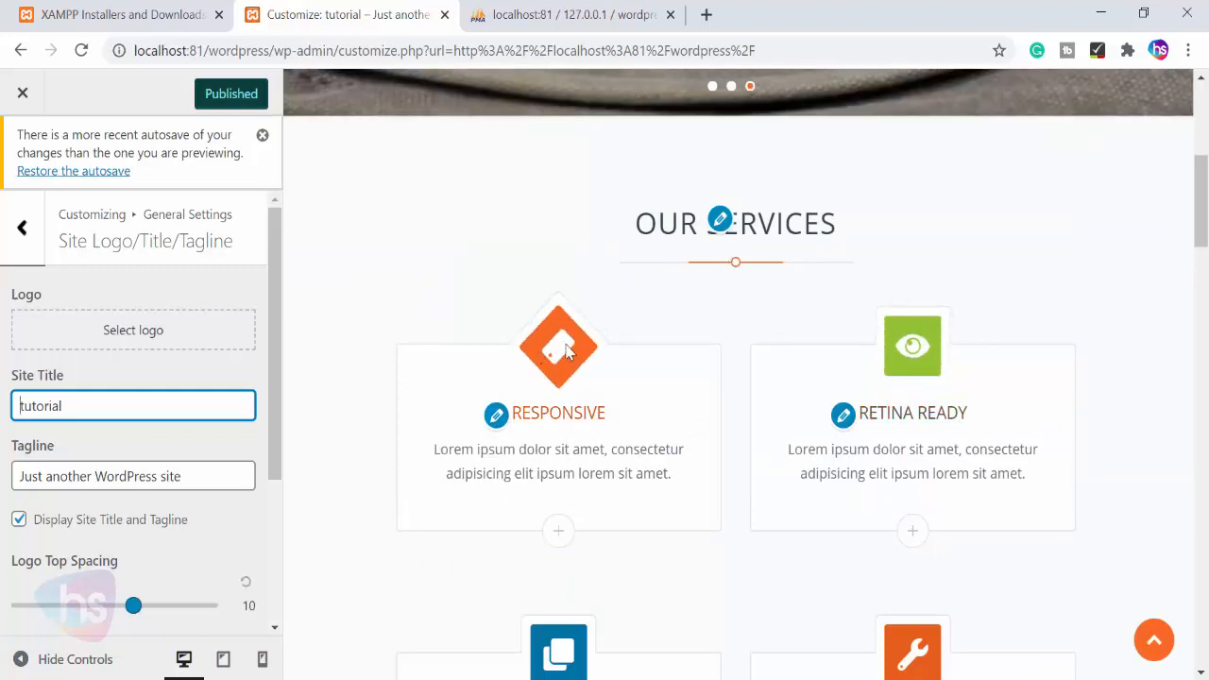
{"action": "scroll", "coordinate": [566, 352], "scroll_direction": "down", "scroll_amount": 10}
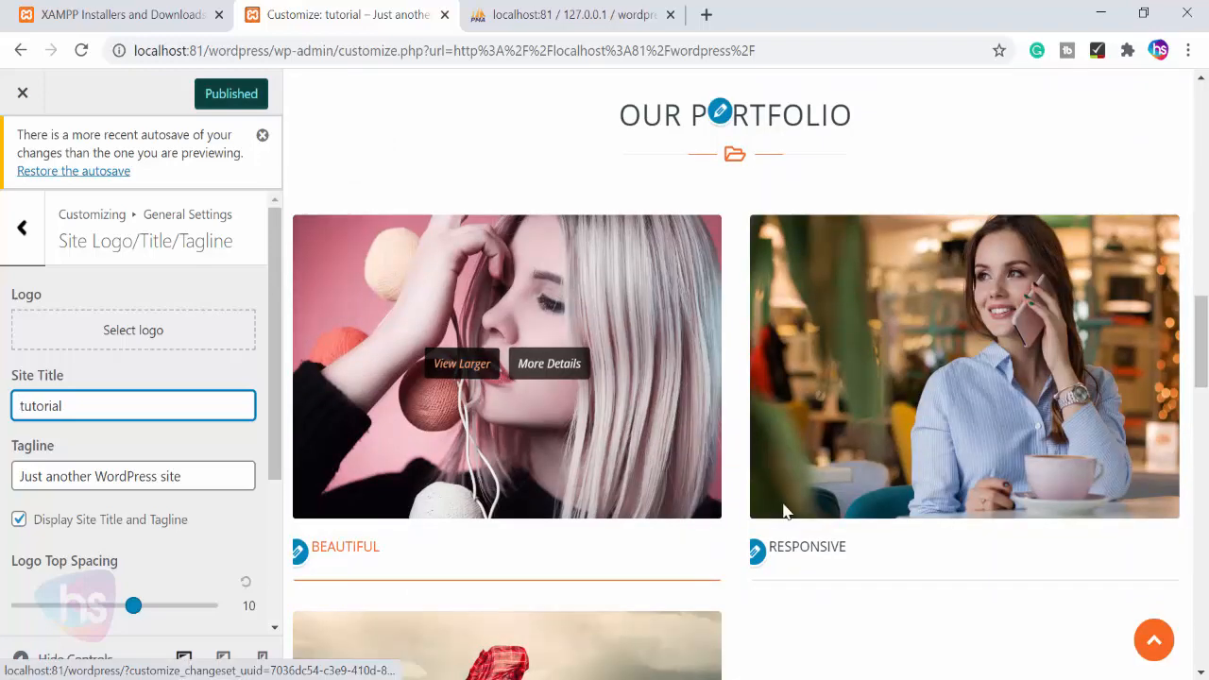
{"action": "scroll", "coordinate": [782, 510], "scroll_direction": "down", "scroll_amount": 12}
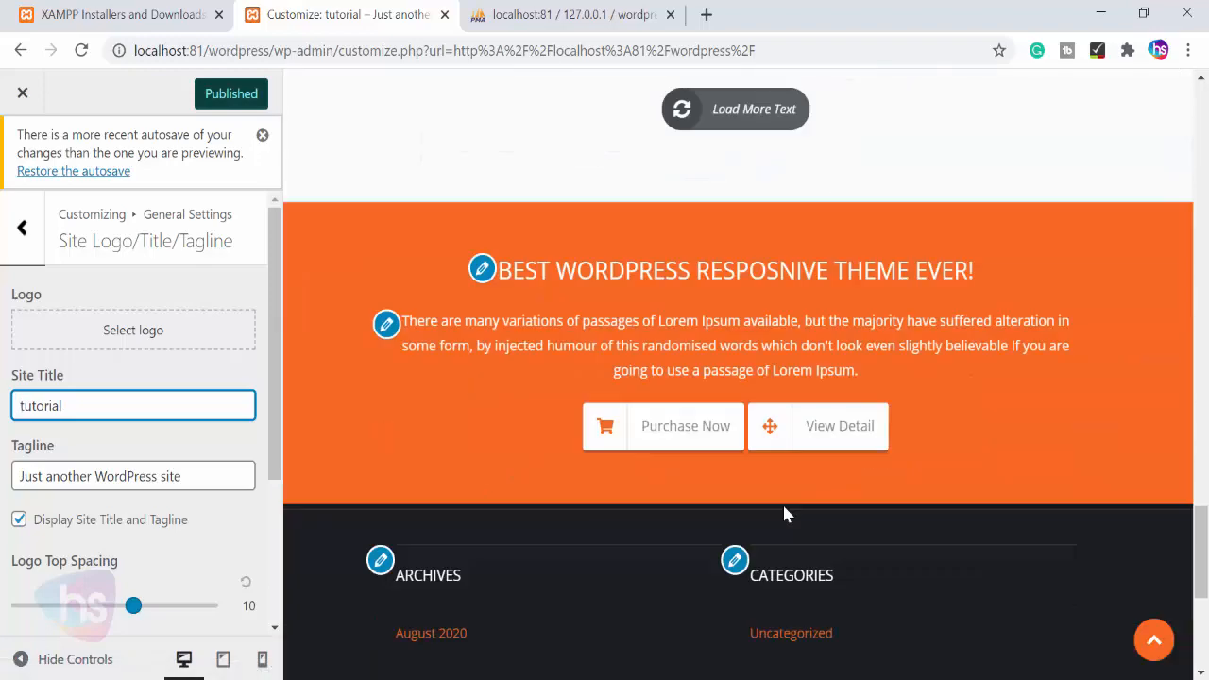
{"action": "scroll", "coordinate": [783, 510], "scroll_direction": "up", "scroll_amount": 20}
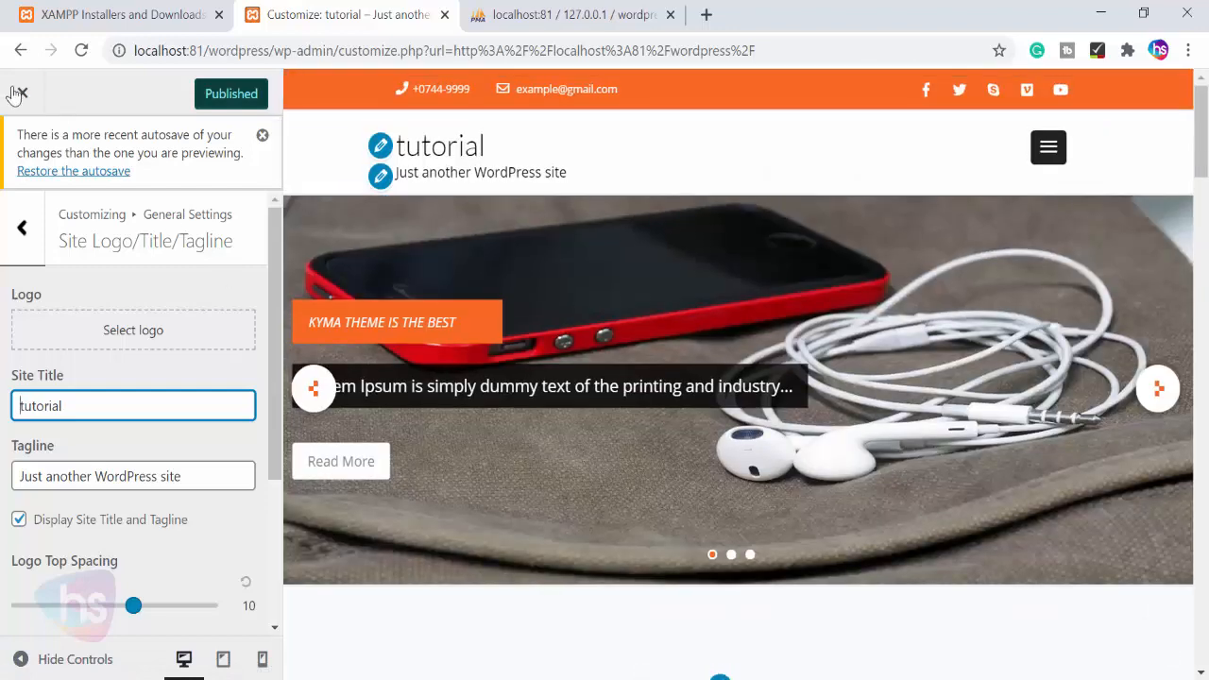
- Close the Customizer without changes and go from the front page back to the dashboard
{"action": "left_click", "coordinate": [20, 94]}
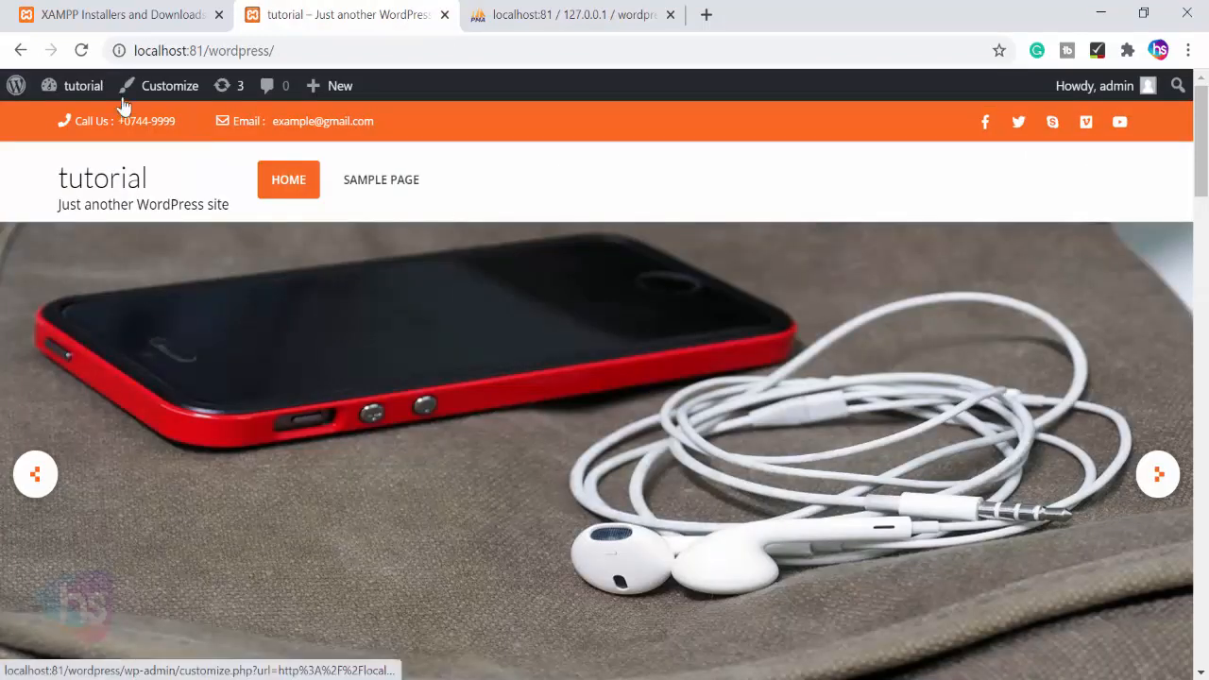
{"action": "mouse_move", "coordinate": [85, 91]}
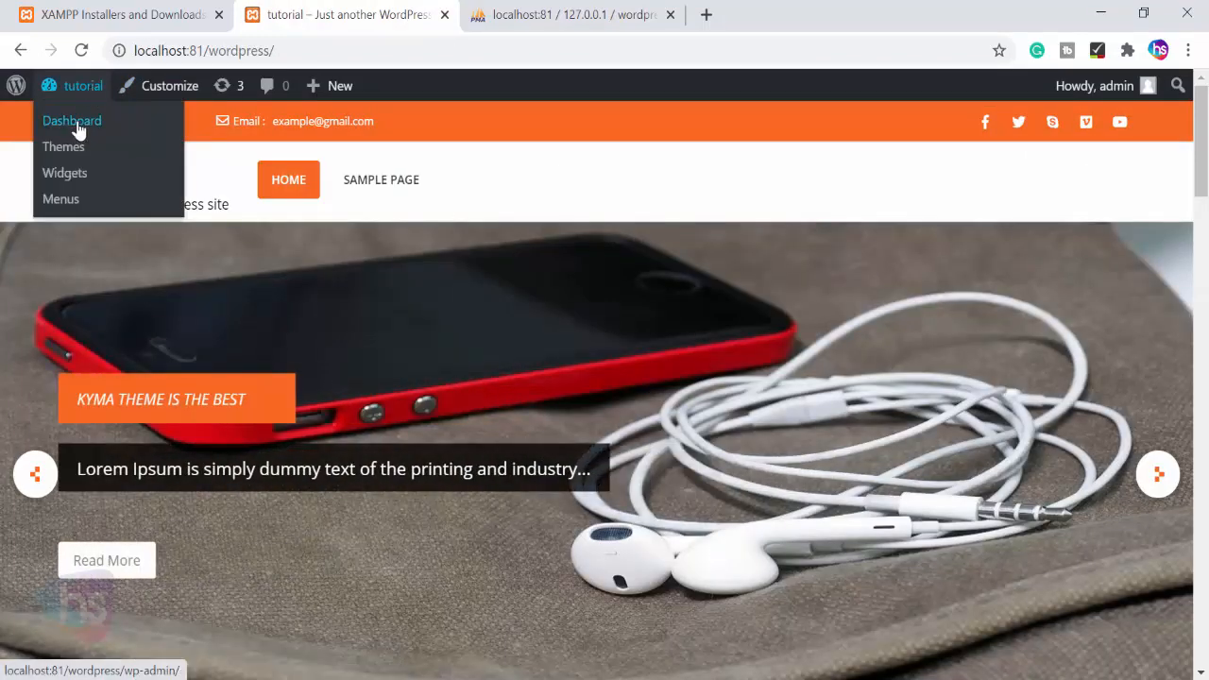
{"action": "left_click", "coordinate": [76, 124]}
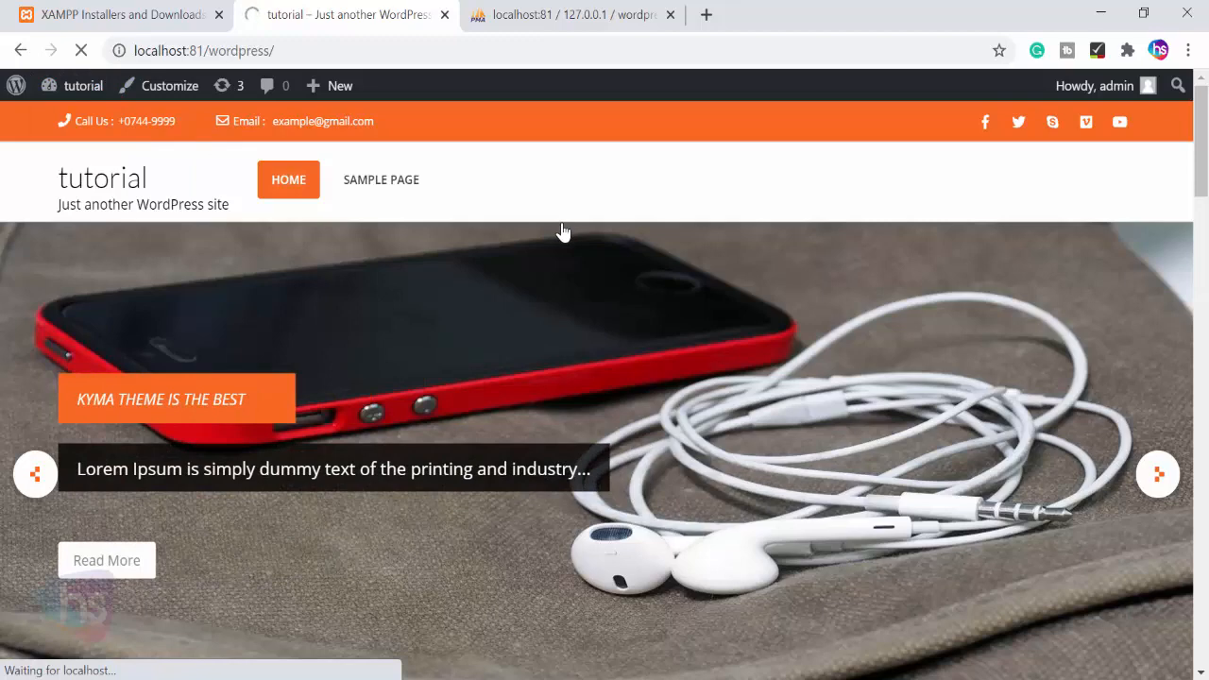